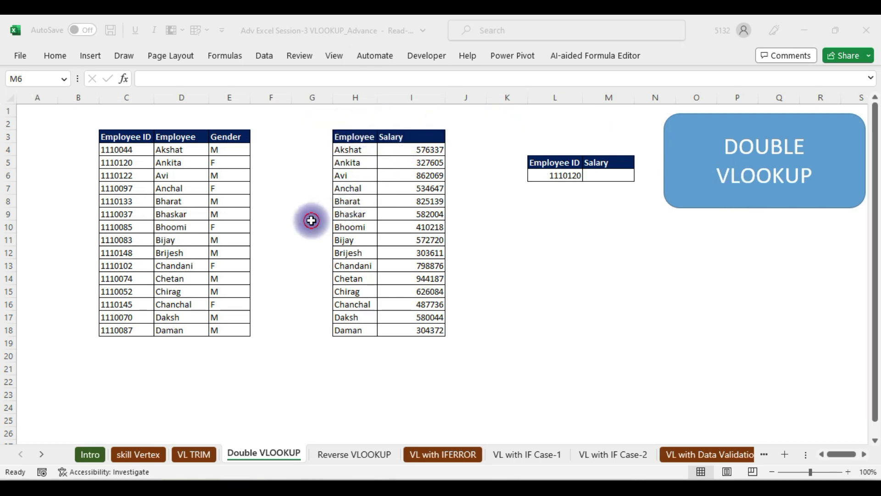
# Examine the employee table in C3:E18, the salary table in H3:I18, and the Employee ID and Salary lookup cells.
pyautogui.click(119, 138)
pyautogui.moveTo(118, 138); pyautogui.dragTo(248, 331)
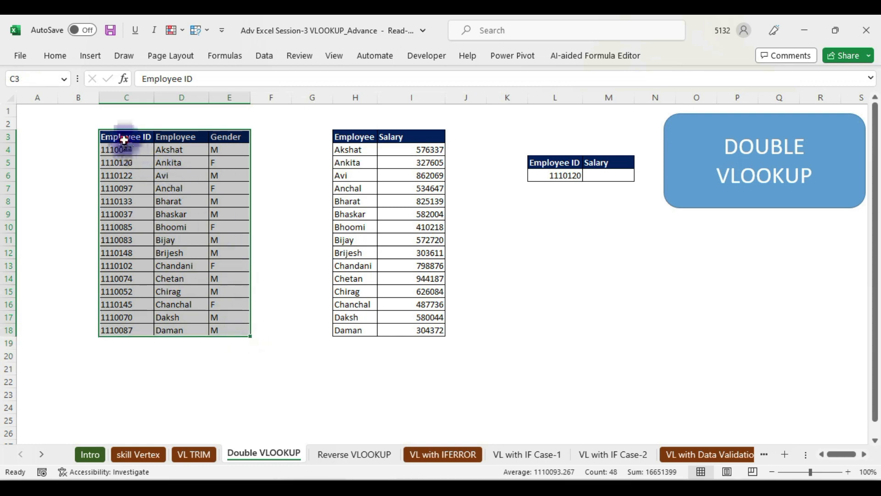
pyautogui.moveTo(124, 140); pyautogui.dragTo(126, 201)
pyautogui.moveTo(173, 136); pyautogui.dragTo(173, 209)
pyautogui.moveTo(224, 135); pyautogui.dragTo(138, 335)
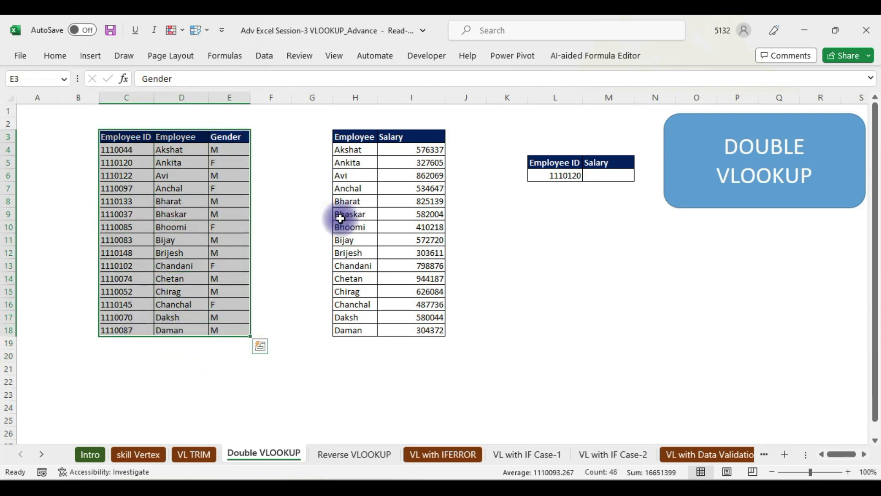
pyautogui.moveTo(350, 139); pyautogui.dragTo(444, 334)
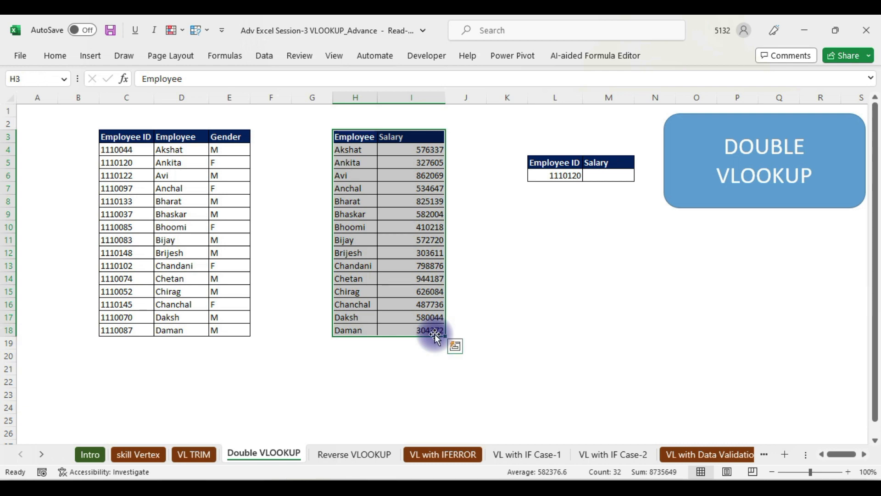
pyautogui.click(557, 176)
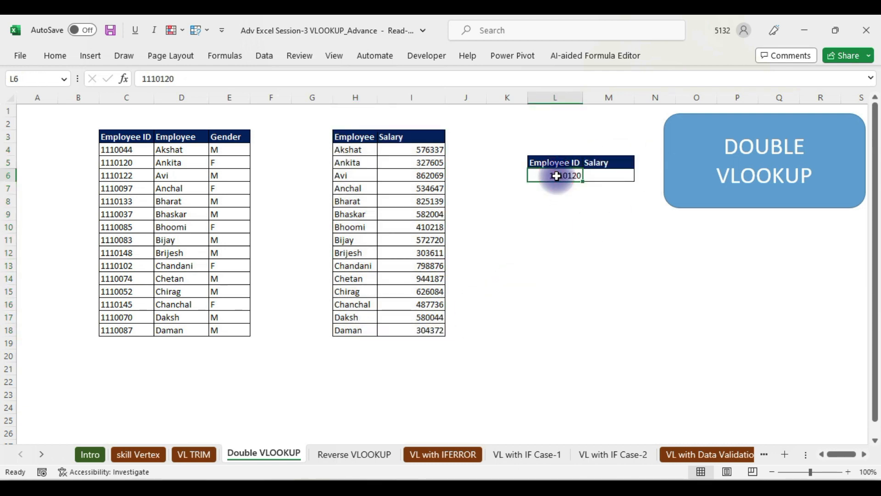
pyautogui.click(604, 176)
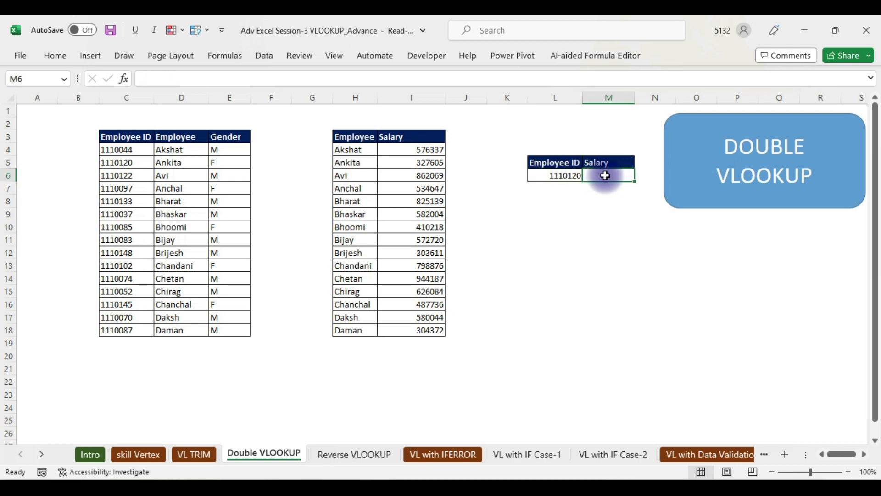
# Compare the Employee columns shared by both tables, checking the empty column beside Gender and the lookup cells L6 and M6.
pyautogui.moveTo(262, 133); pyautogui.dragTo(263, 327)
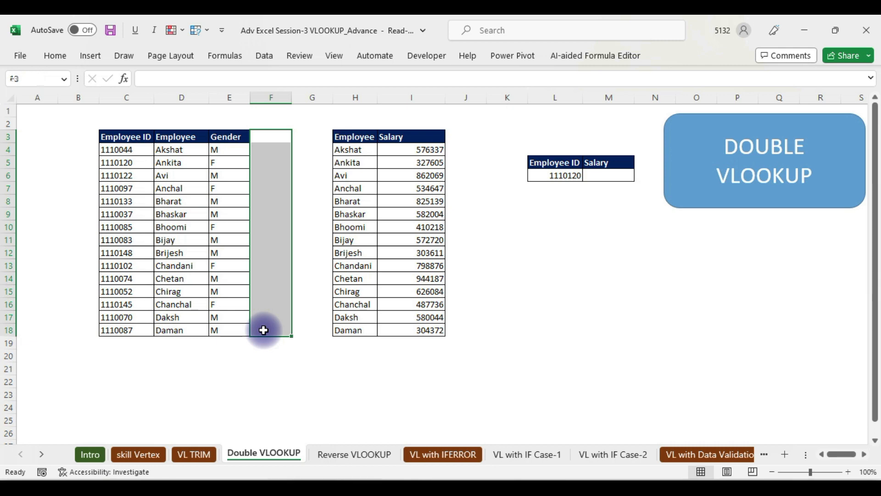
pyautogui.moveTo(255, 133); pyautogui.dragTo(271, 332)
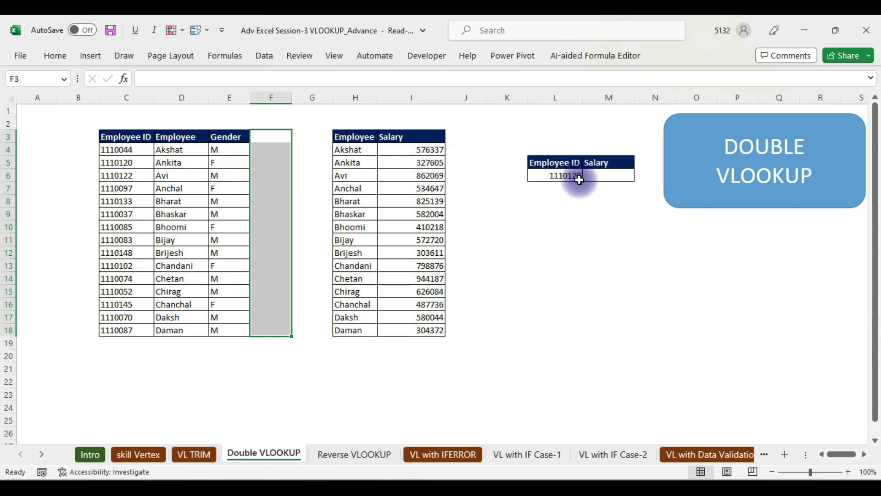
pyautogui.click(604, 174)
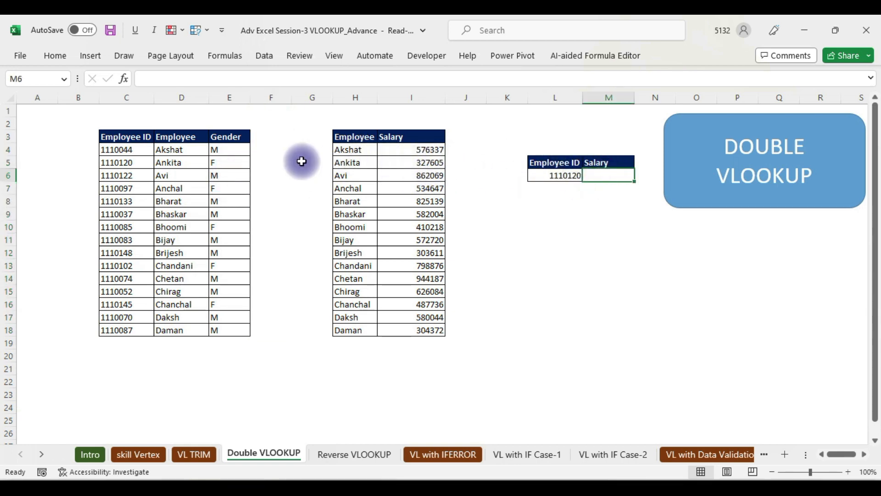
pyautogui.moveTo(358, 137); pyautogui.dragTo(354, 335)
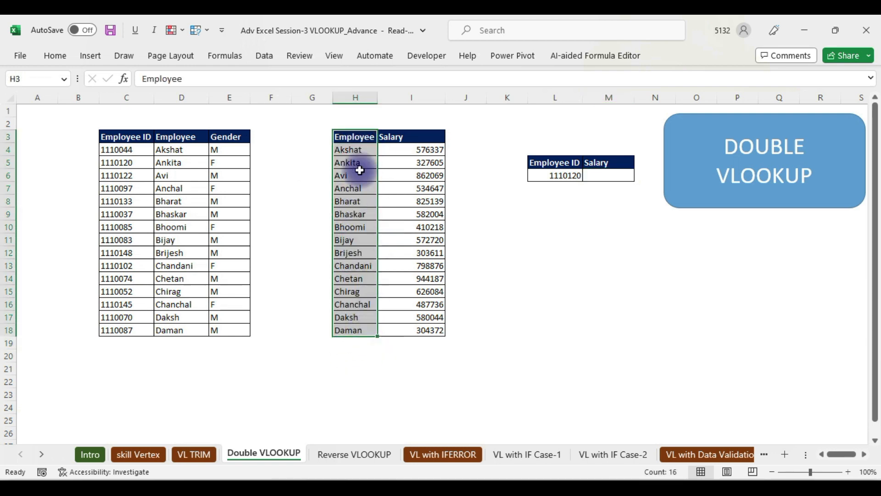
pyautogui.moveTo(173, 137); pyautogui.dragTo(173, 356)
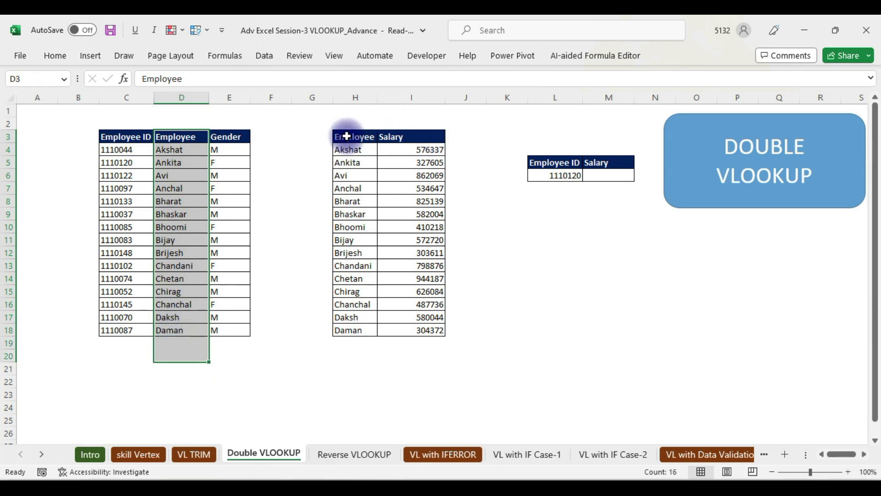
pyautogui.moveTo(353, 136); pyautogui.dragTo(419, 332)
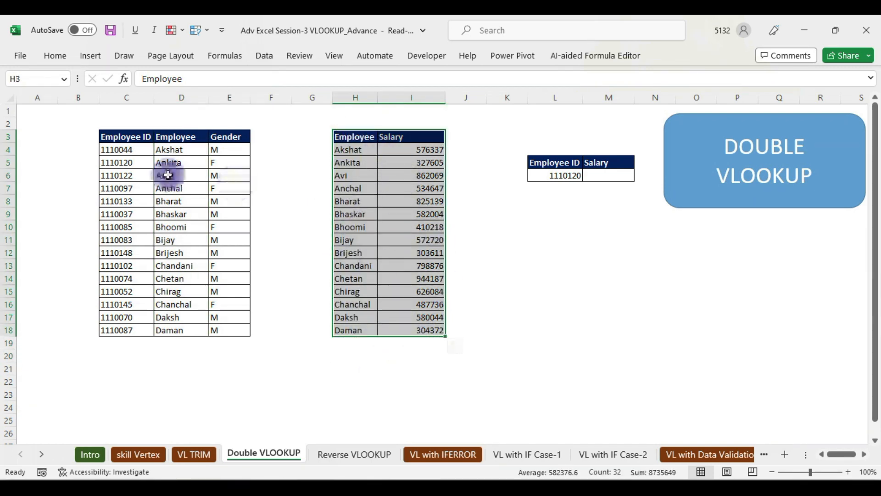
pyautogui.moveTo(259, 137); pyautogui.dragTo(262, 331)
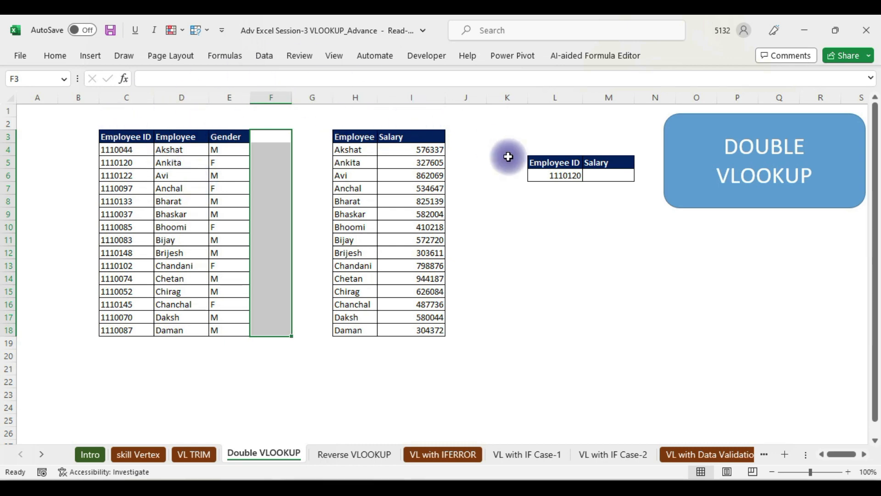
pyautogui.click(616, 175)
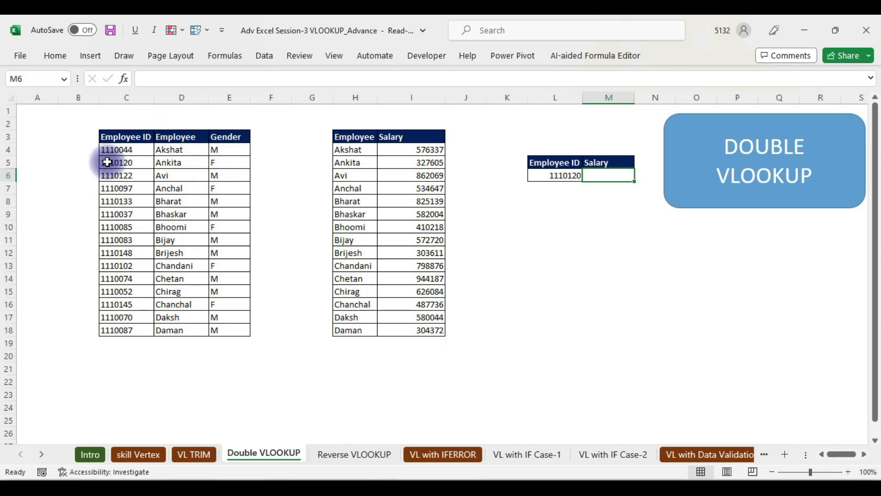
pyautogui.click(559, 175)
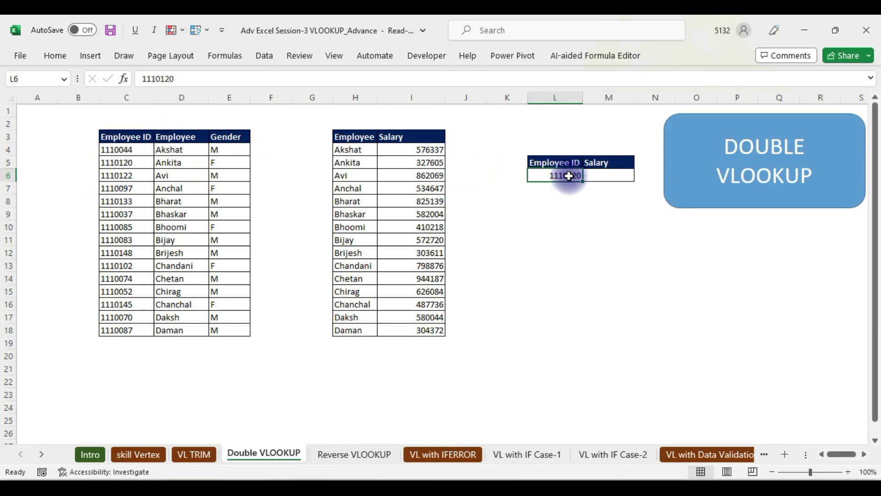
pyautogui.click(609, 173)
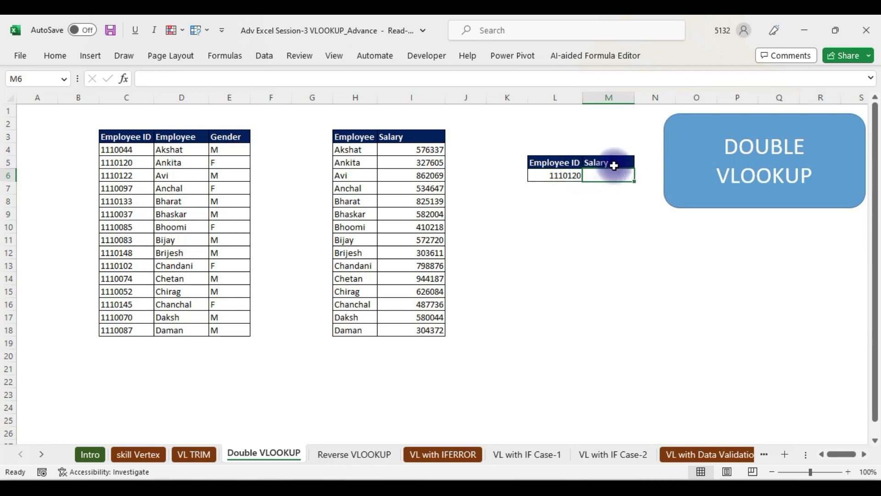
# Replace the header in M5 with "Employee Name" and widen column M to fit it.
pyautogui.click(612, 163)
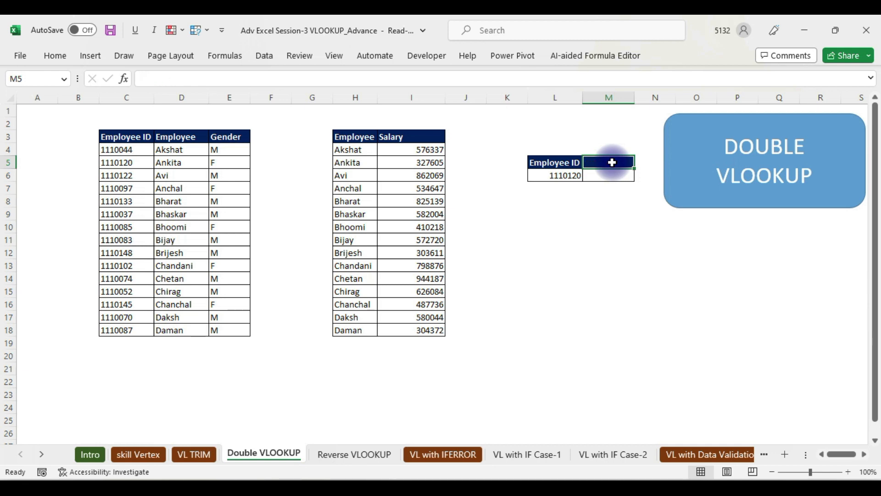
pyautogui.write('Em')
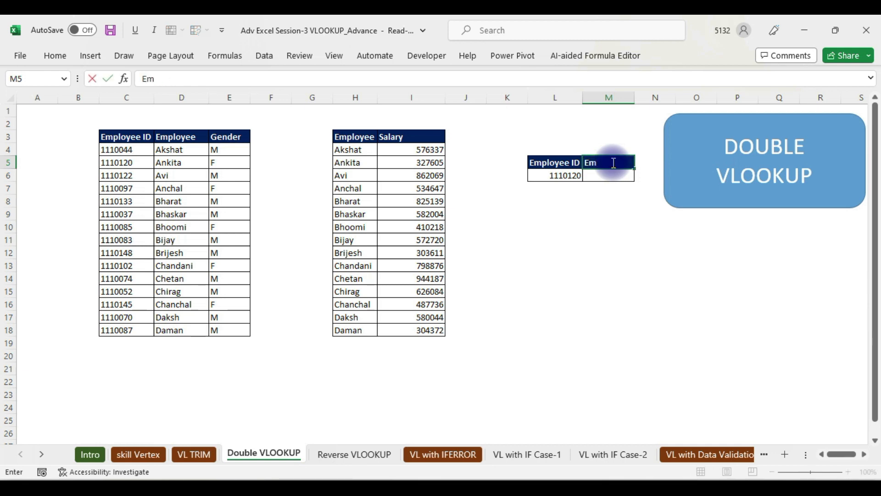
pyautogui.write('ployee')
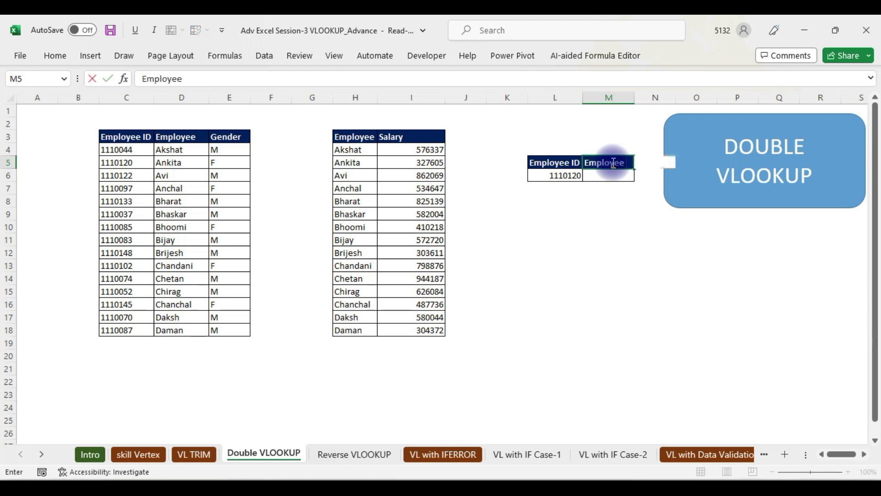
pyautogui.write(' Name')
pyautogui.click(668, 215)
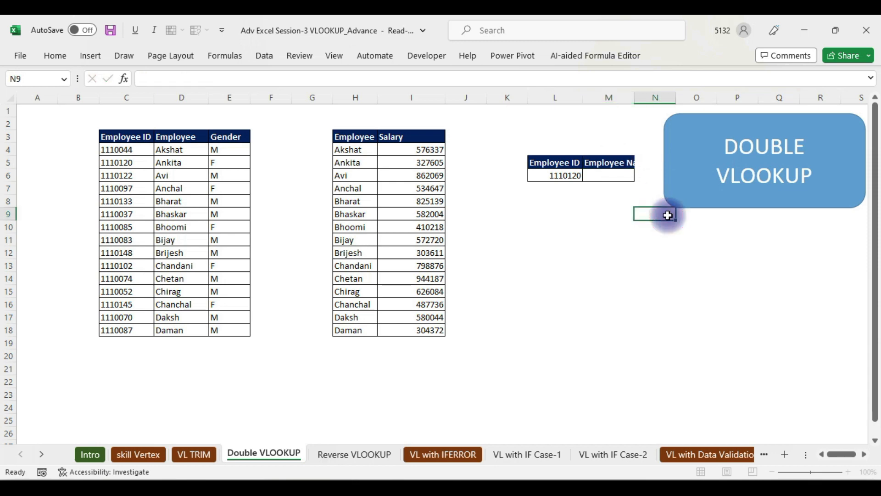
pyautogui.moveTo(635, 101); pyautogui.dragTo(654, 99)
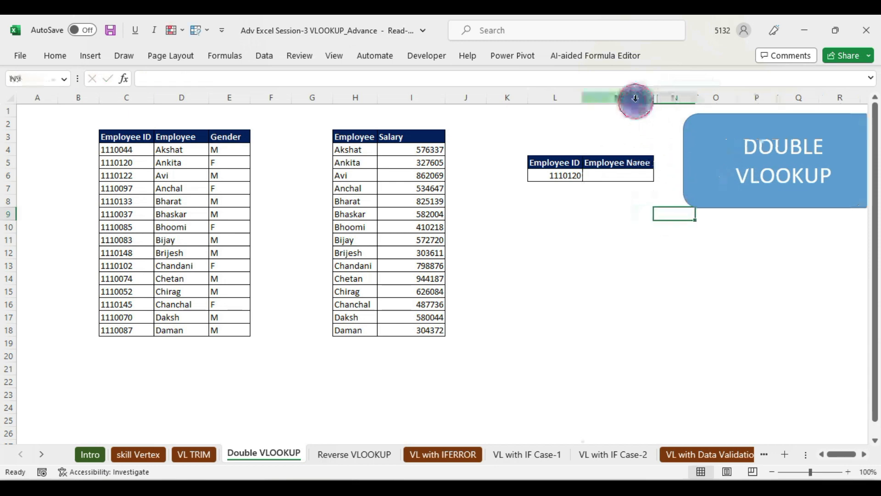
# Enter =VLOOKUP(L6,$C$3:$E$18,2,0) in M6 to look up the employee name from the Employee ID.
pyautogui.click(623, 174)
pyautogui.write('=vl')
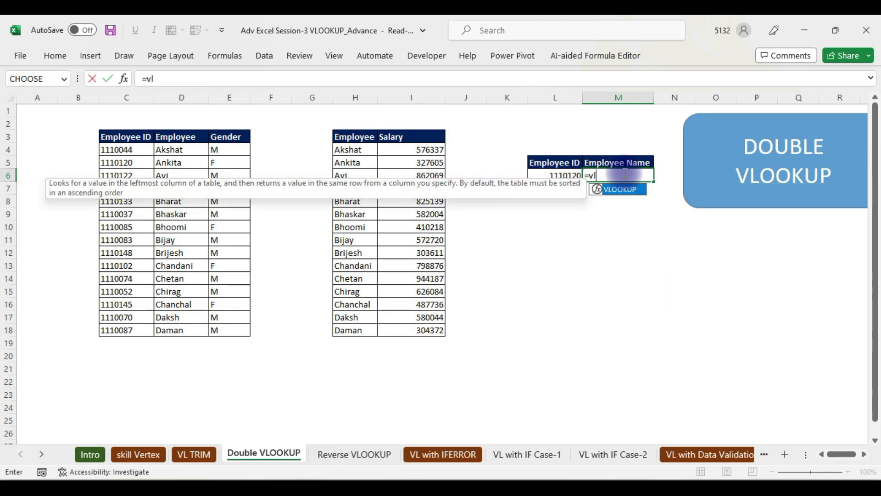
pyautogui.press('Tab')
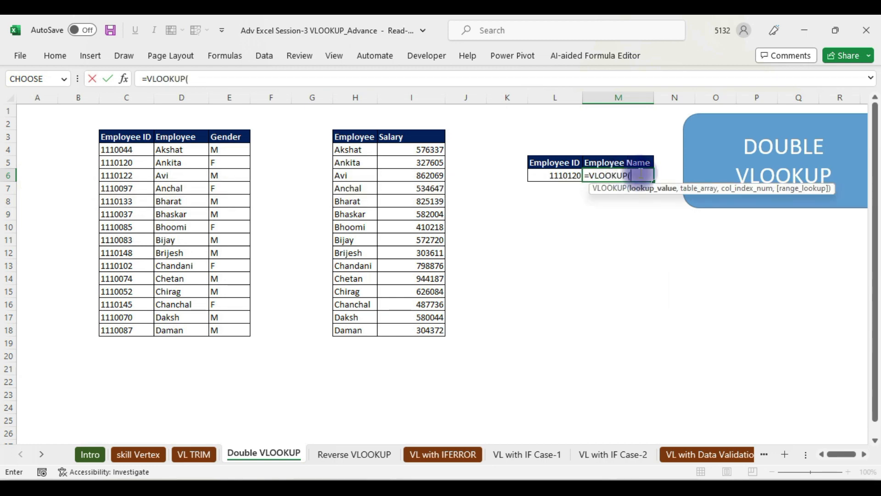
pyautogui.click(556, 173)
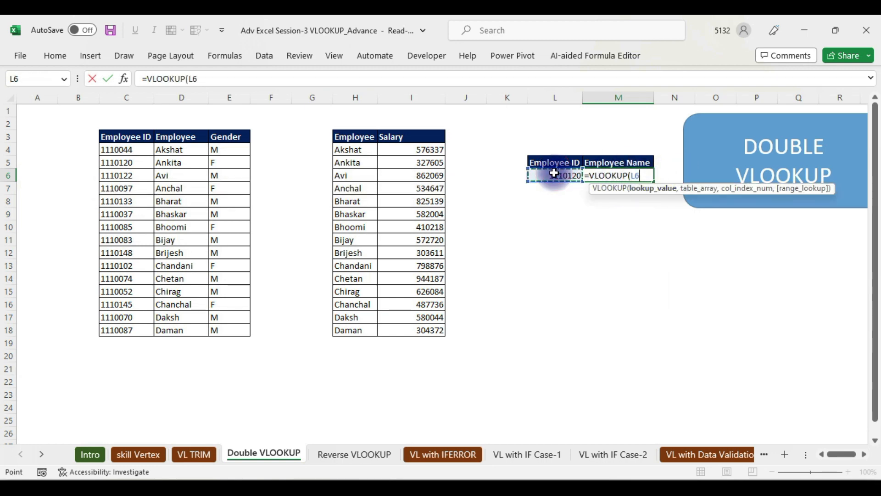
pyautogui.write(',')
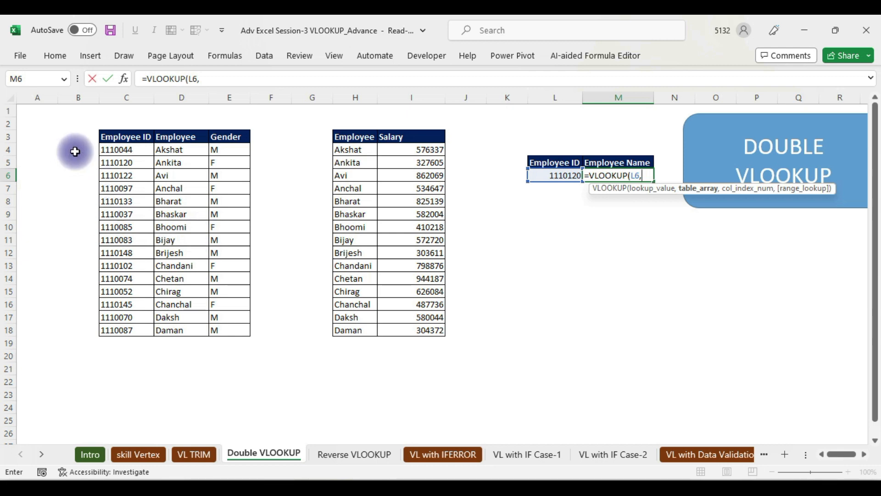
pyautogui.moveTo(119, 137); pyautogui.dragTo(226, 330)
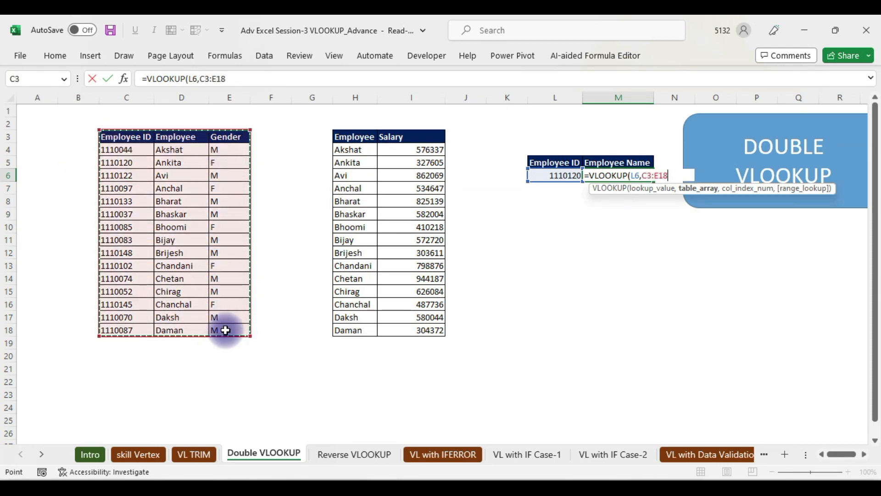
pyautogui.press('F4')
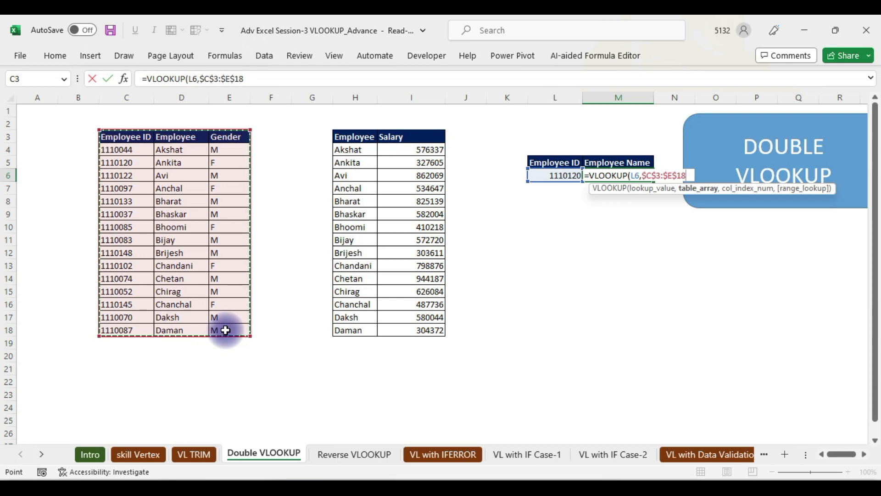
pyautogui.write(',')
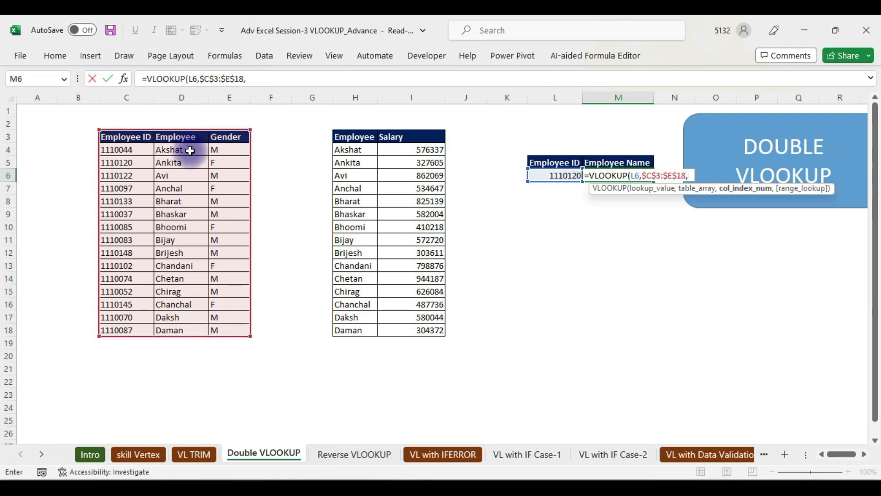
pyautogui.write('2,0)')
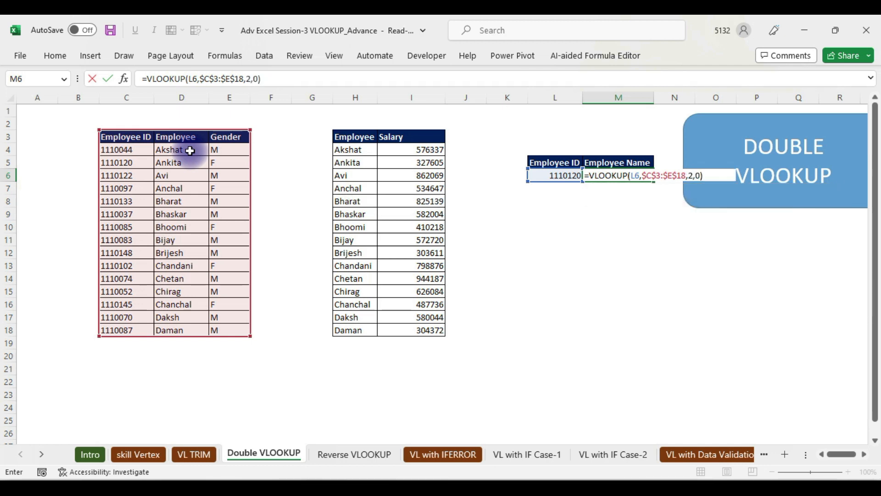
pyautogui.press('Return')
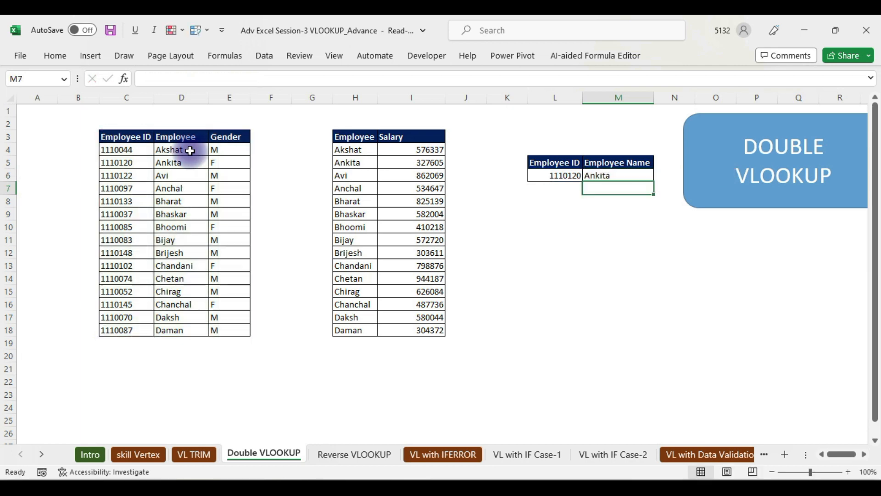
# Test the name lookup by replacing the Employee ID in L6 with the first ID in the employee table, and inspect M6.
pyautogui.click(614, 176)
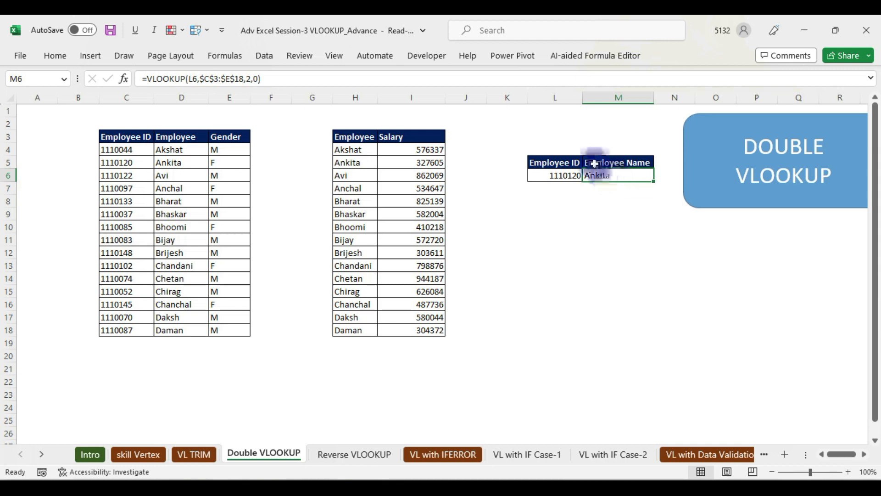
pyautogui.click(572, 178)
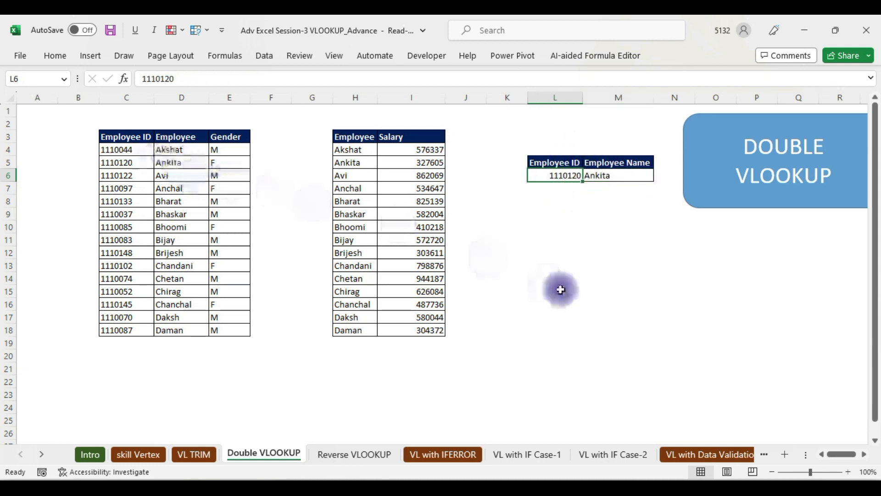
pyautogui.write('1')
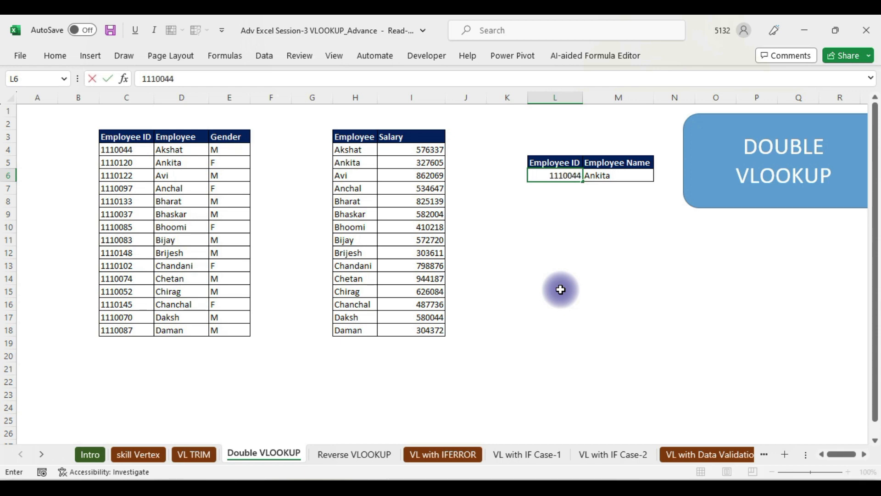
pyautogui.press('Return')
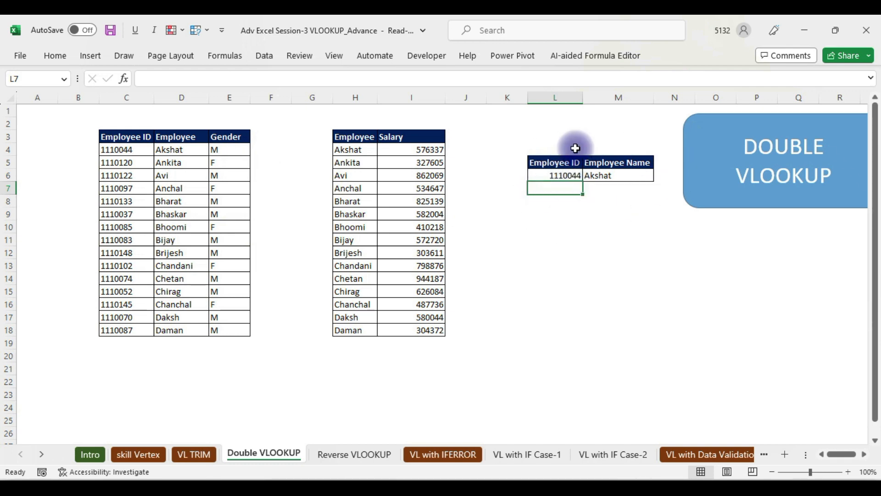
pyautogui.click(613, 176)
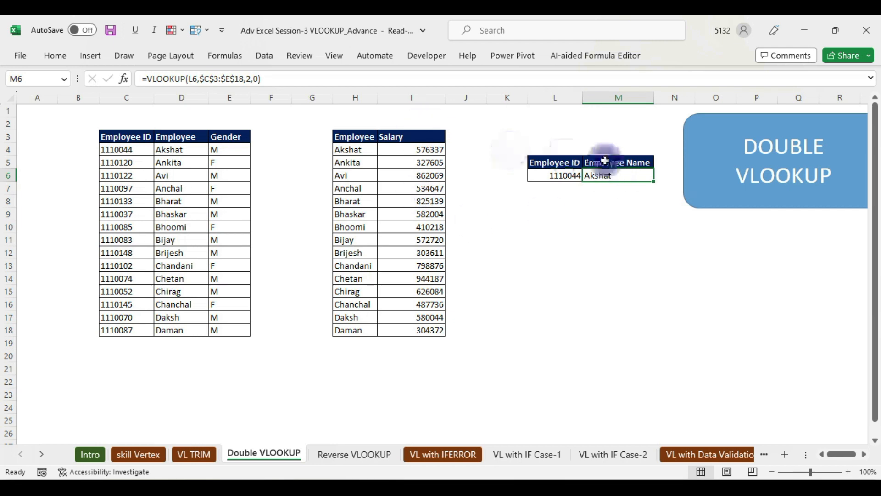
pyautogui.click(623, 163)
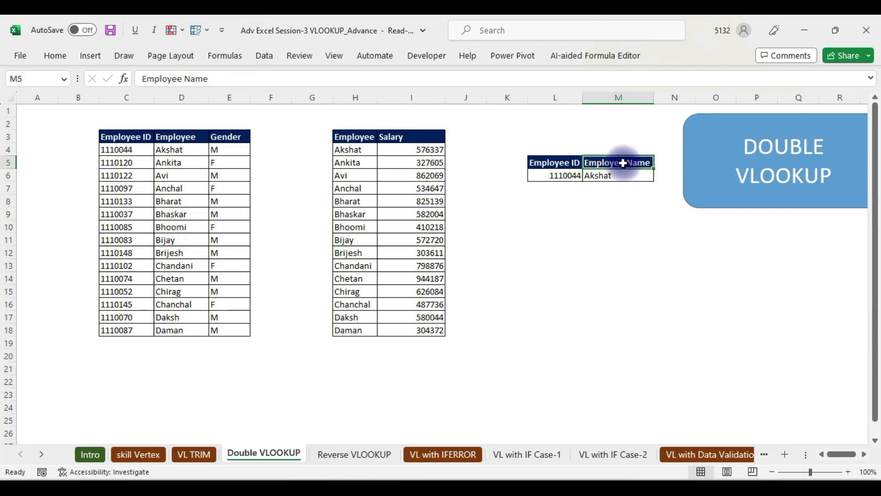
# Replace the header in M5 with "Salary".
pyautogui.write('Salary')
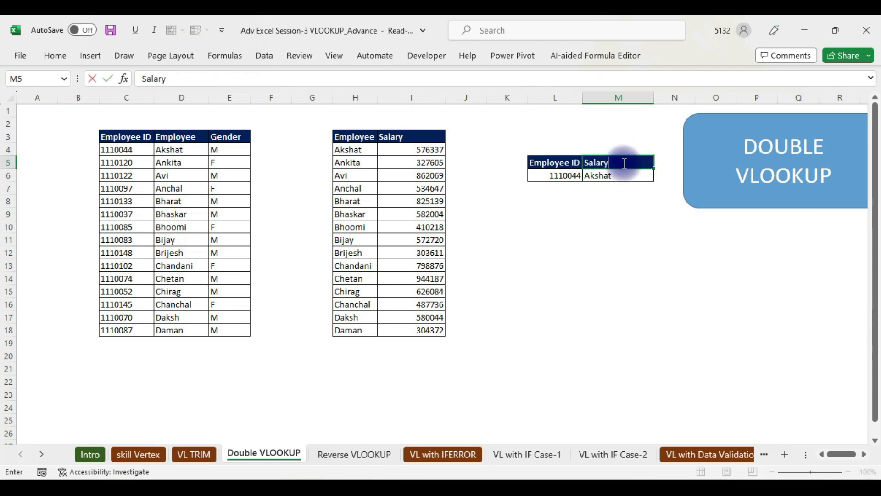
pyautogui.click(644, 238)
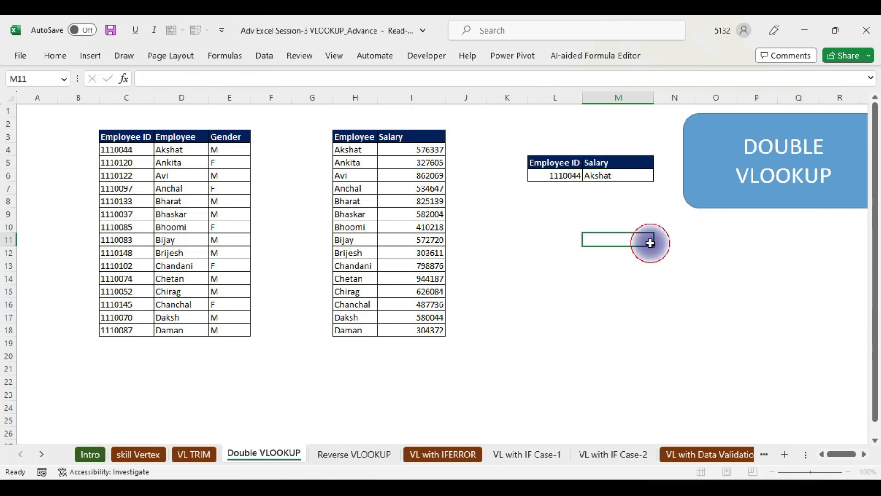
# Try nesting M6's name lookup inside an outer VLOOKUP, evaluate the inner VLOOKUP on its own, and discard the edit.
pyautogui.click(614, 177)
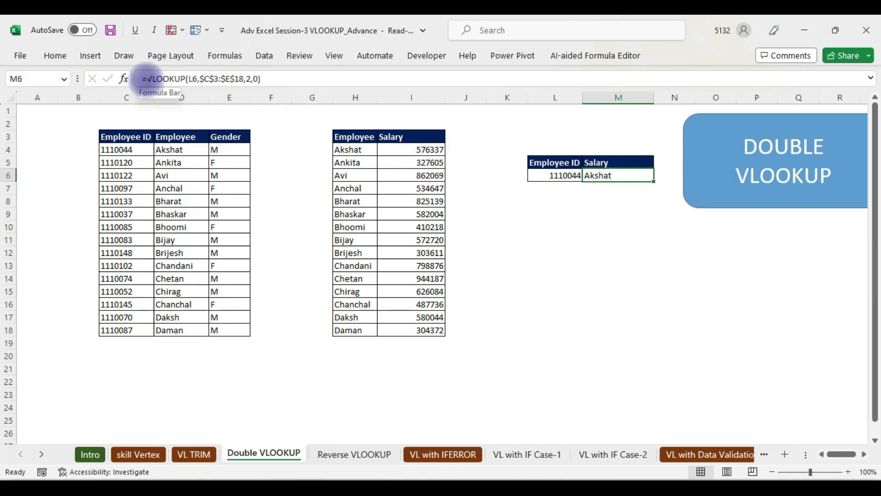
pyautogui.click(146, 79)
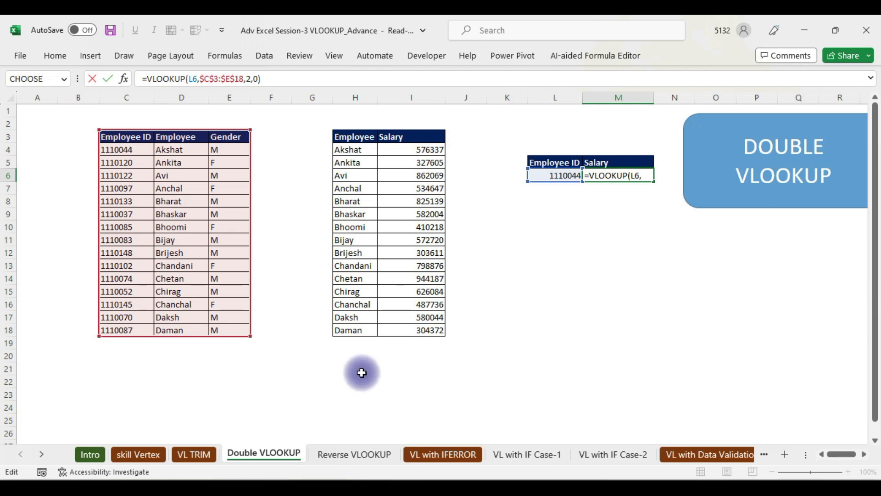
pyautogui.write('vl')
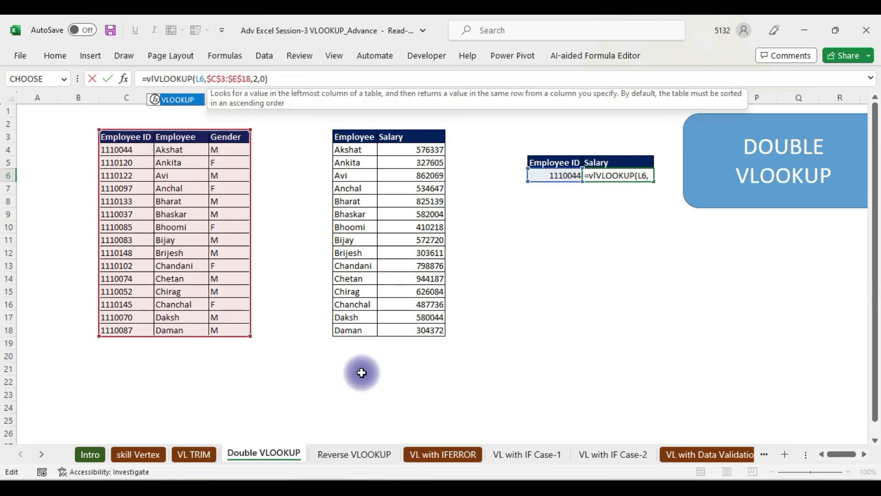
pyautogui.press('Tab')
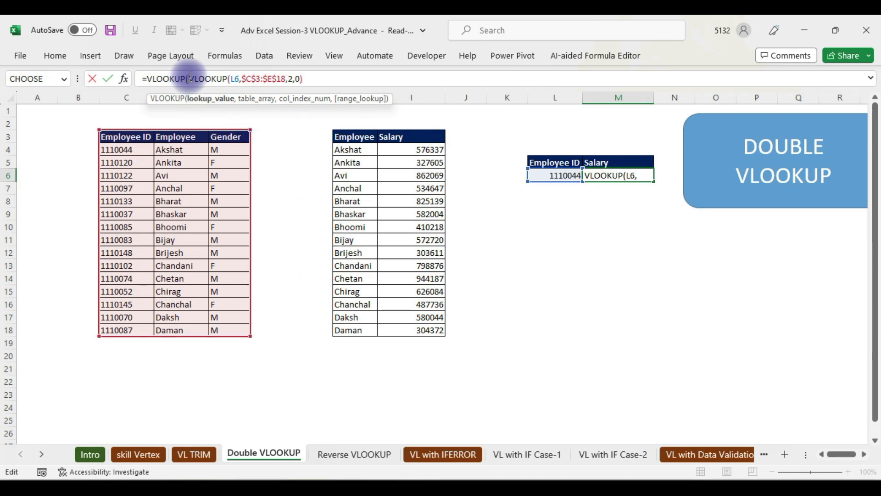
pyautogui.moveTo(189, 78); pyautogui.dragTo(304, 78)
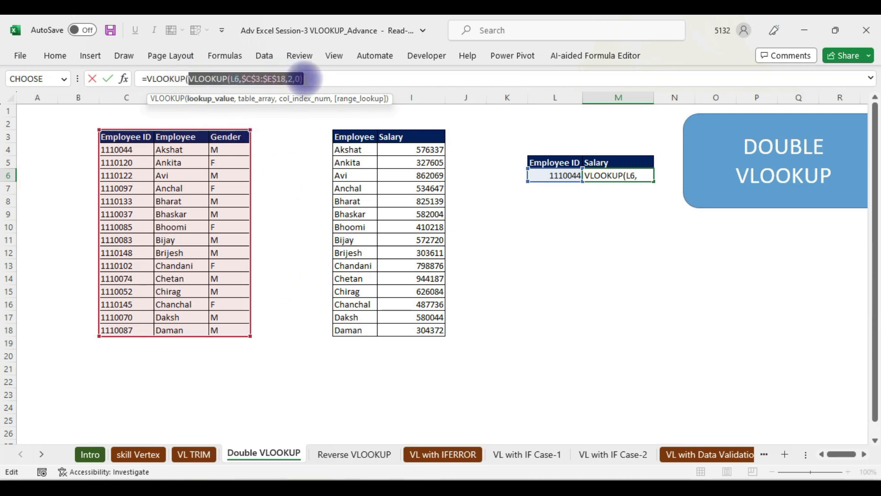
pyautogui.click(304, 78)
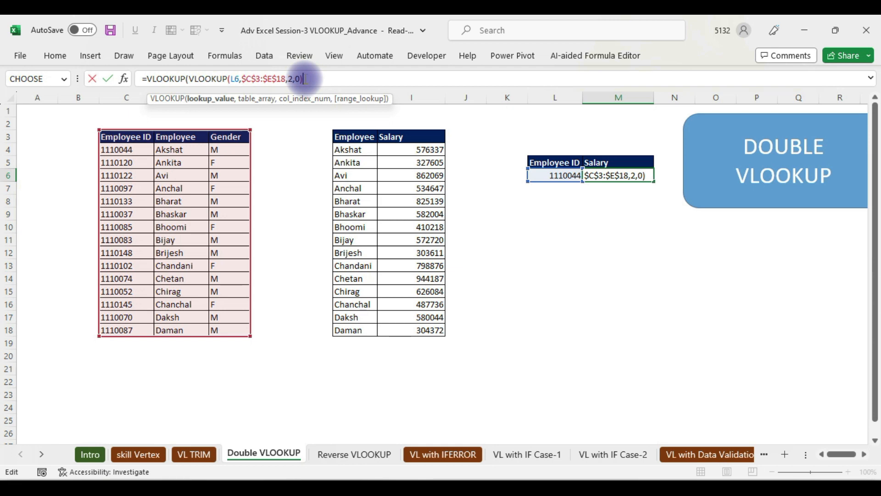
pyautogui.write(',')
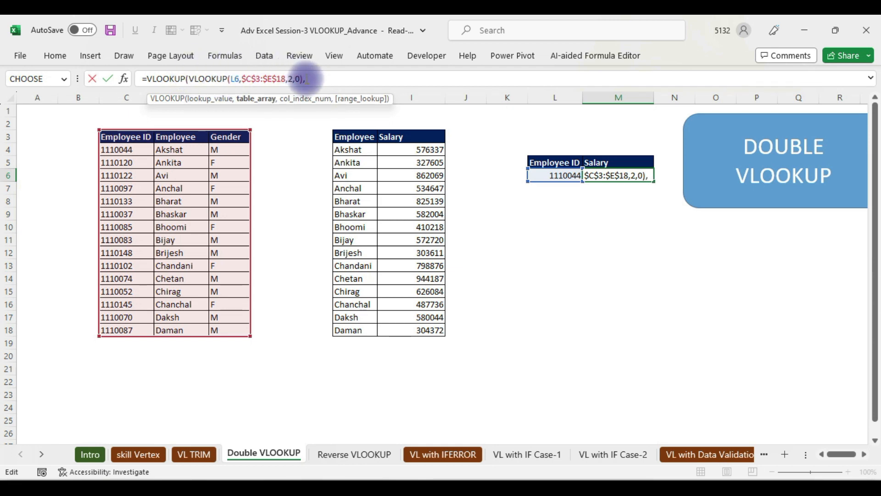
pyautogui.moveTo(303, 79); pyautogui.dragTo(187, 81)
pyautogui.moveTo(186, 81); pyautogui.dragTo(190, 81)
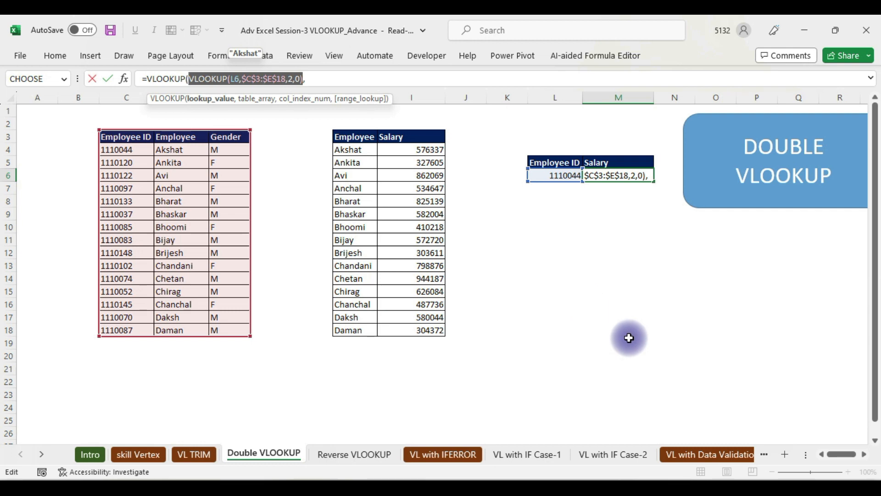
pyautogui.press('F9')
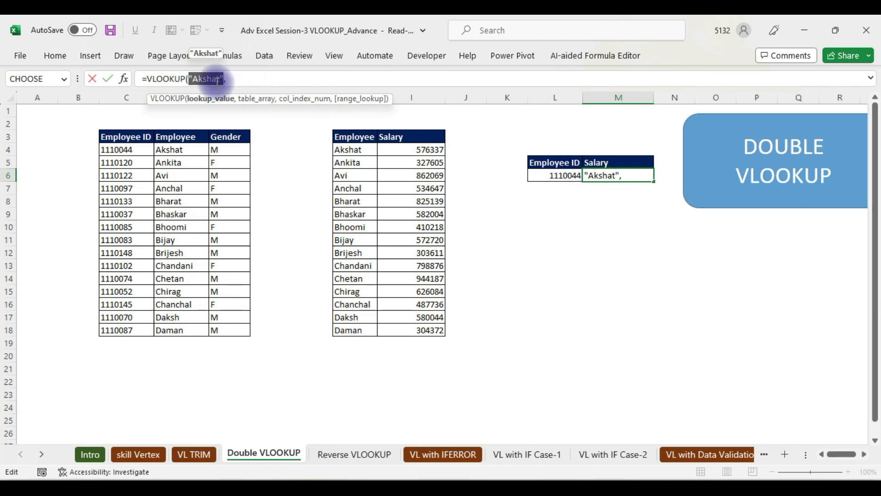
pyautogui.press('Escape')
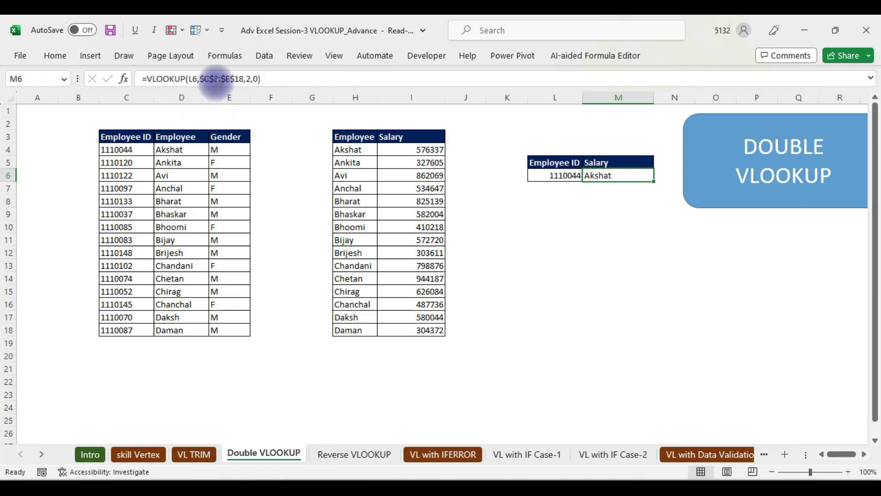
# Nest M6's name lookup in an outer VLOOKUP that returns the salary: =VLOOKUP(VLOOKUP(L6,$C$3:$E$18,2,0),$H$3:$I$18,2,0).
pyautogui.click(273, 78)
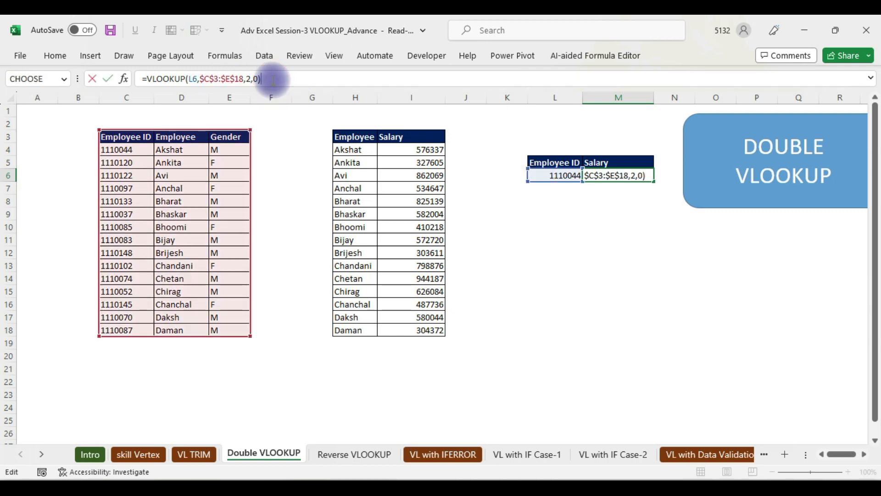
pyautogui.click(145, 79)
pyautogui.write('vl')
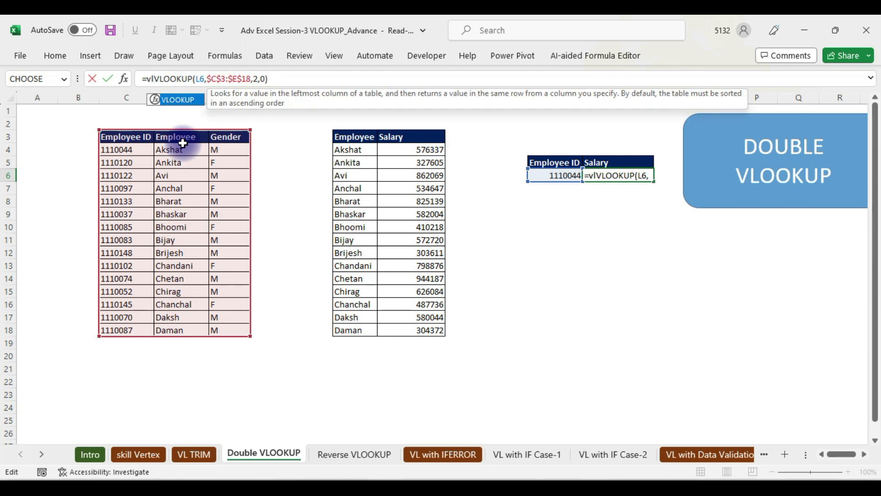
pyautogui.press('Tab')
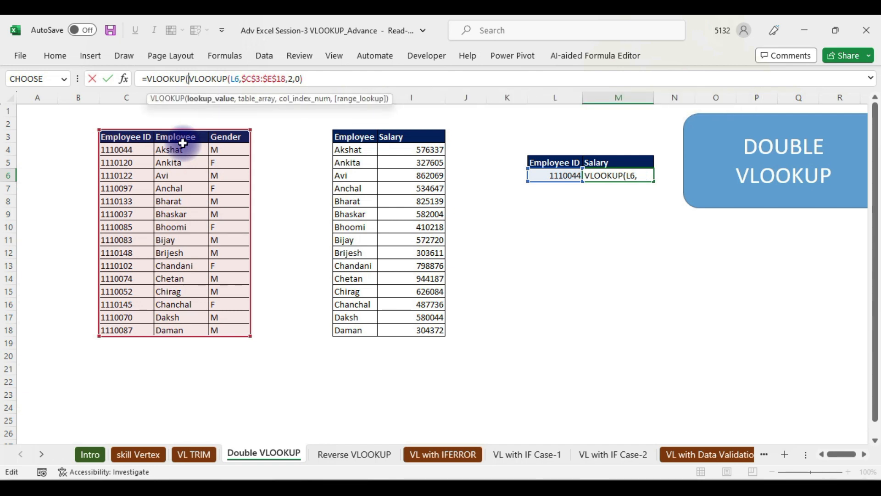
pyautogui.click(311, 79)
pyautogui.write(',')
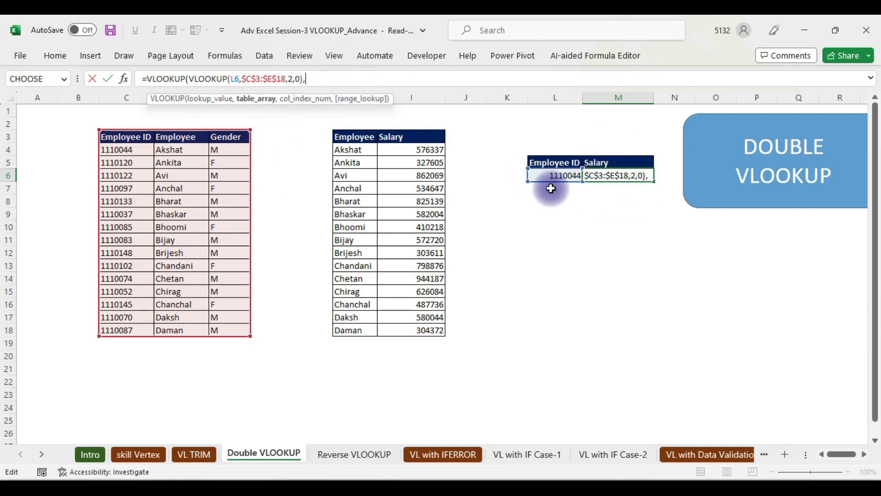
pyautogui.moveTo(344, 136); pyautogui.dragTo(434, 329)
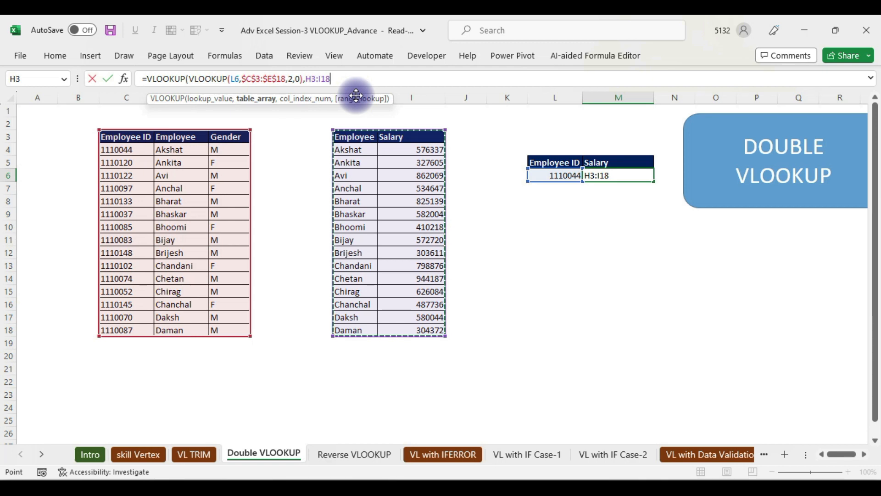
pyautogui.press('F4')
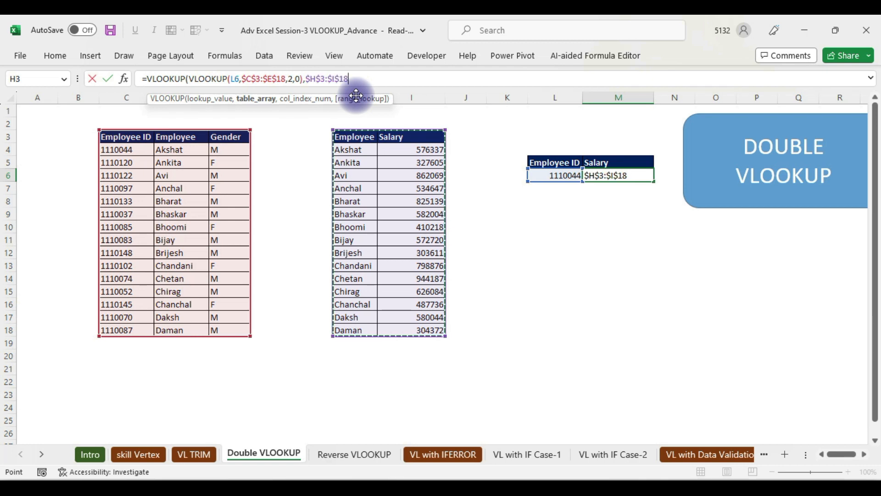
pyautogui.write(',2')
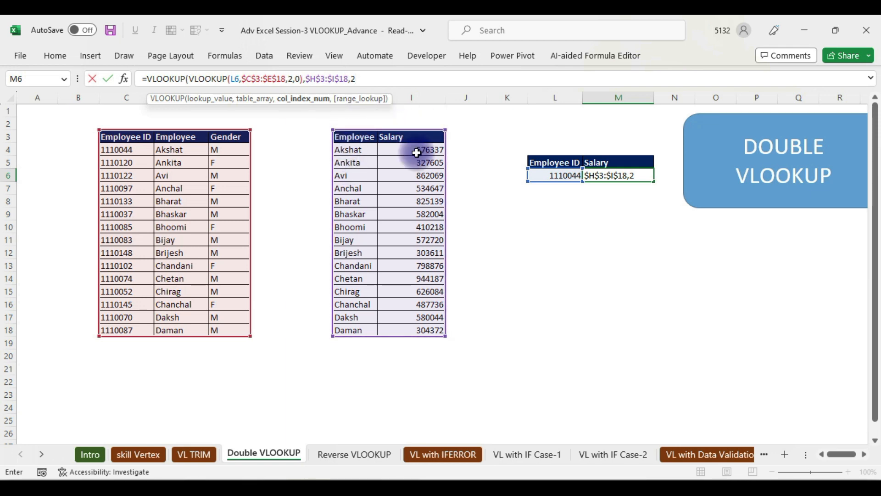
pyautogui.write(',')
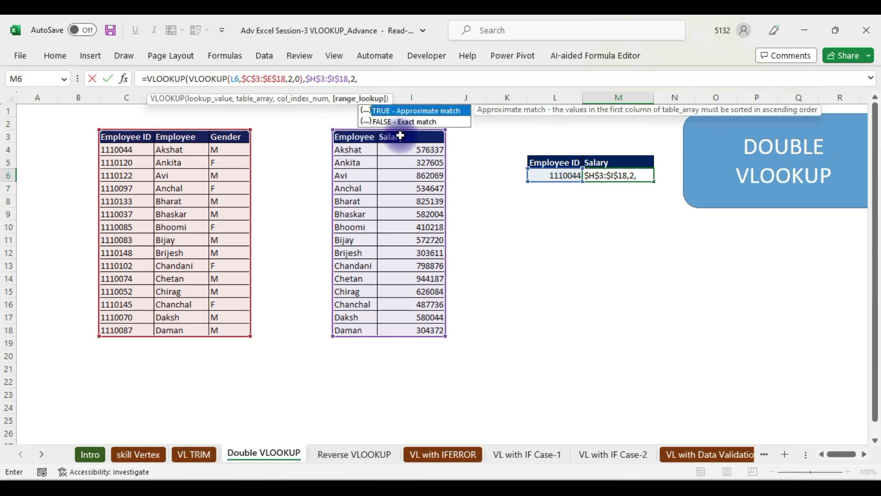
pyautogui.write('0)')
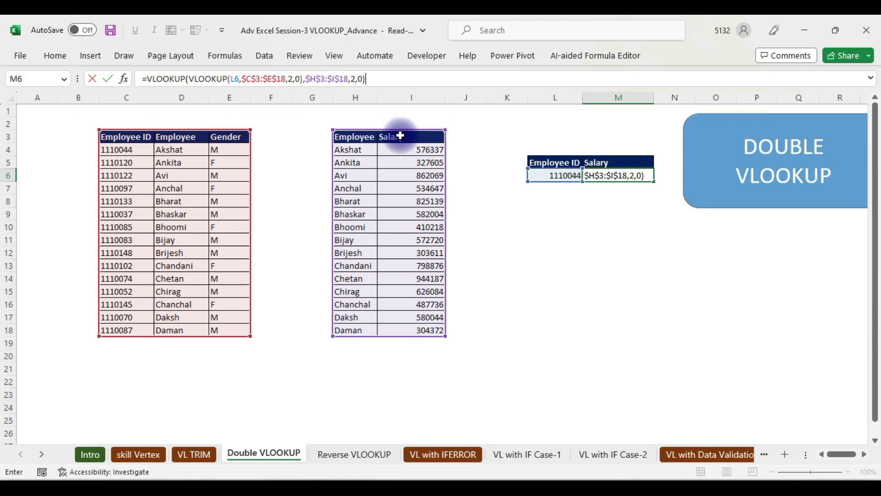
pyautogui.press('Return')
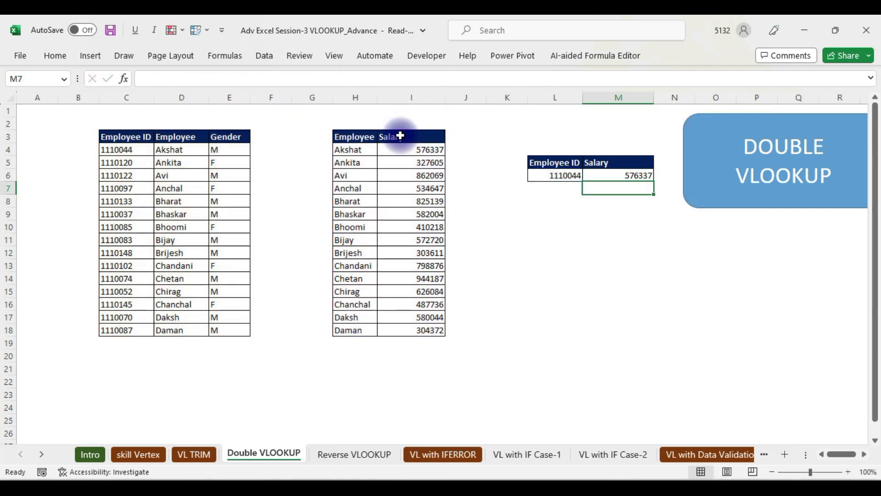
pyautogui.click(636, 178)
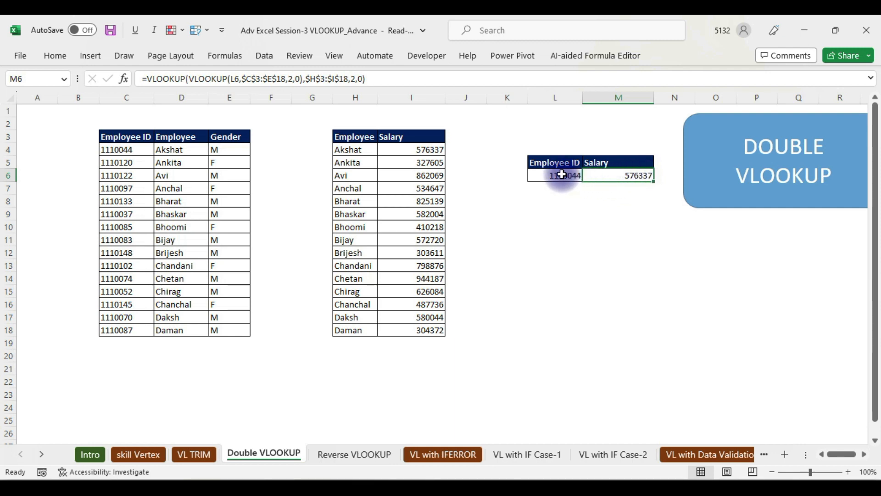
# Test the double VLOOKUP by replacing the Employee ID in L6 with the ID from C6, and inspect M6.
pyautogui.click(561, 174)
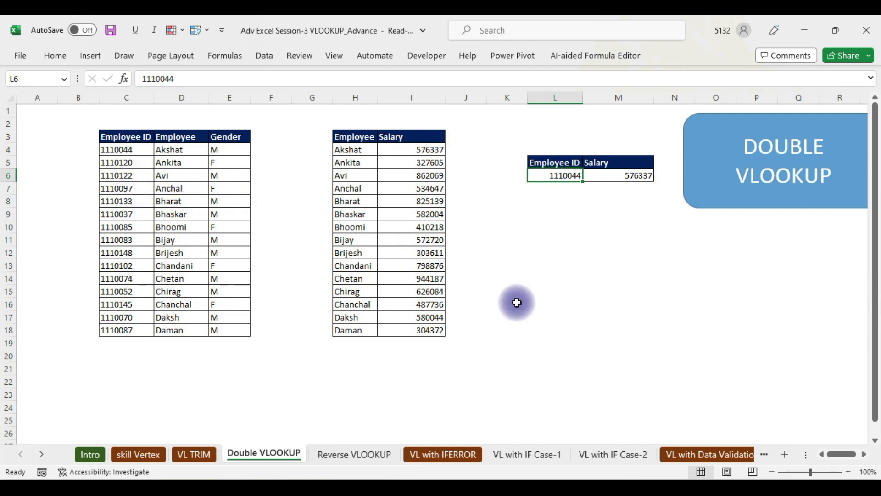
pyautogui.write('1110122')
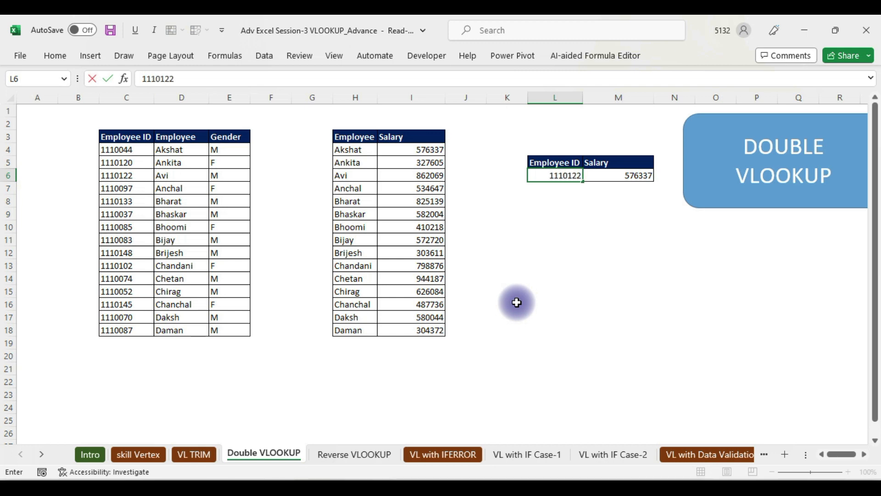
pyautogui.press('Return')
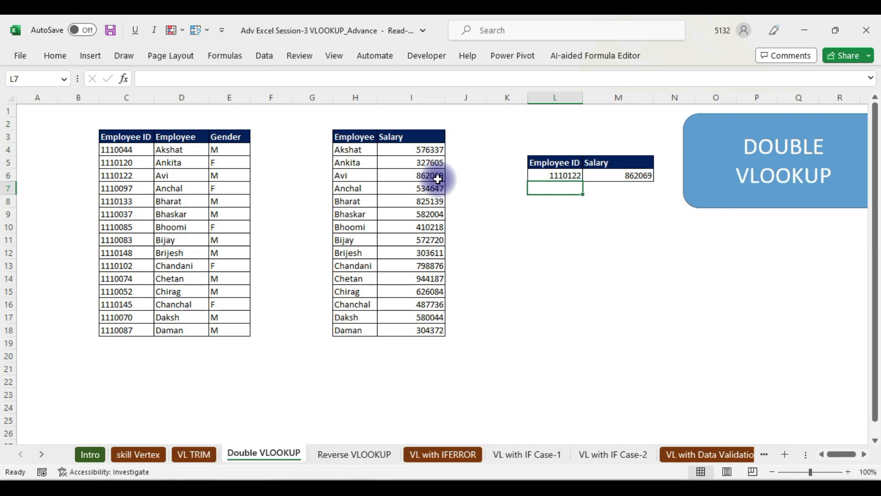
pyautogui.click(629, 176)
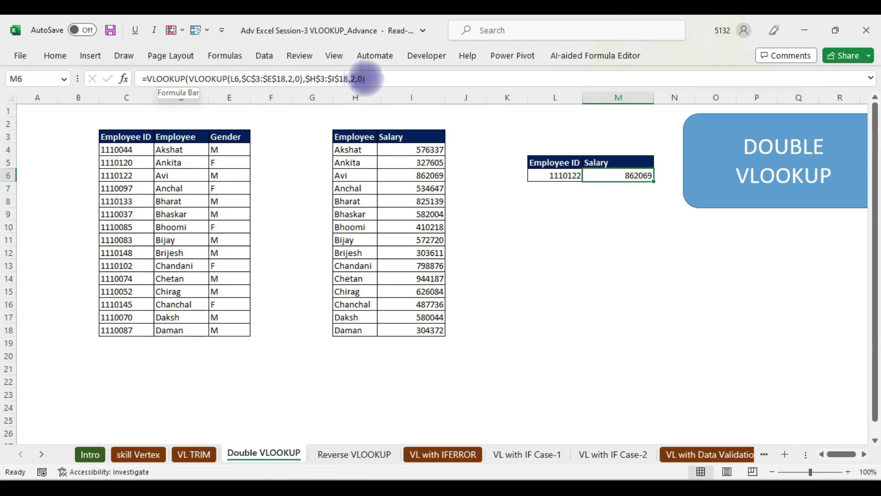
# Enter the same Employee ID as in L6 into L7 for a second lookup row.
pyautogui.click(571, 193)
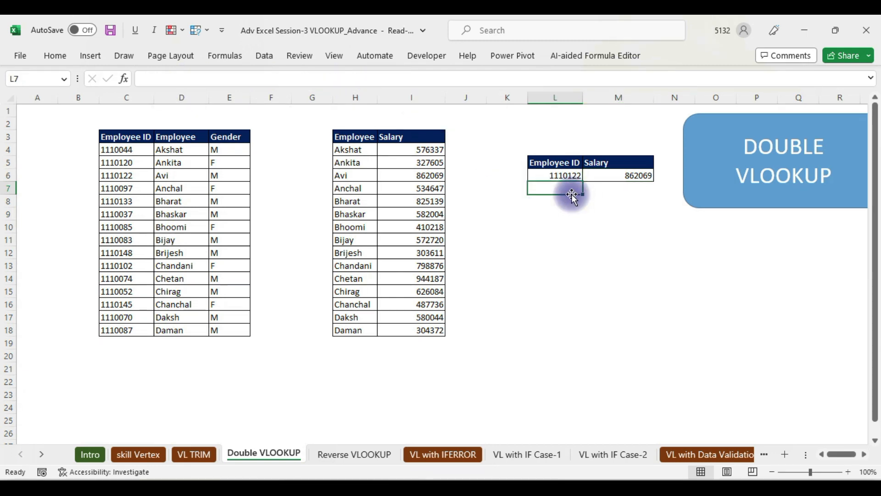
pyautogui.write('11')
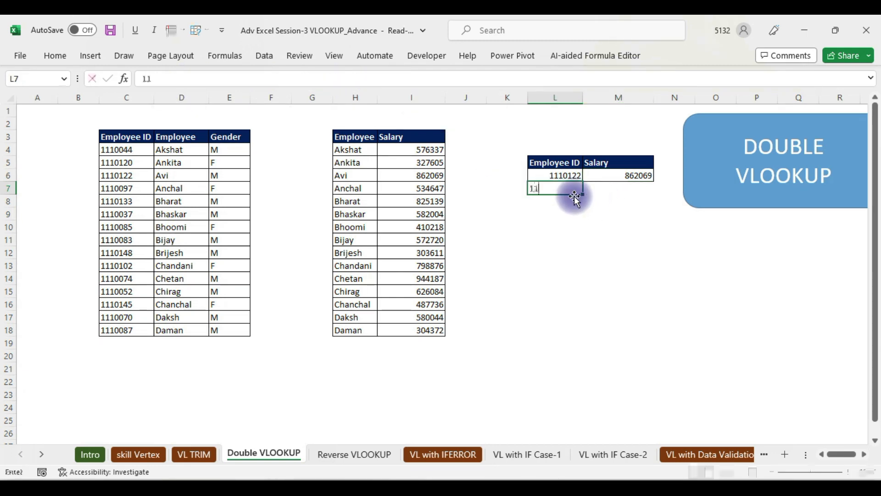
pyautogui.write('10122')
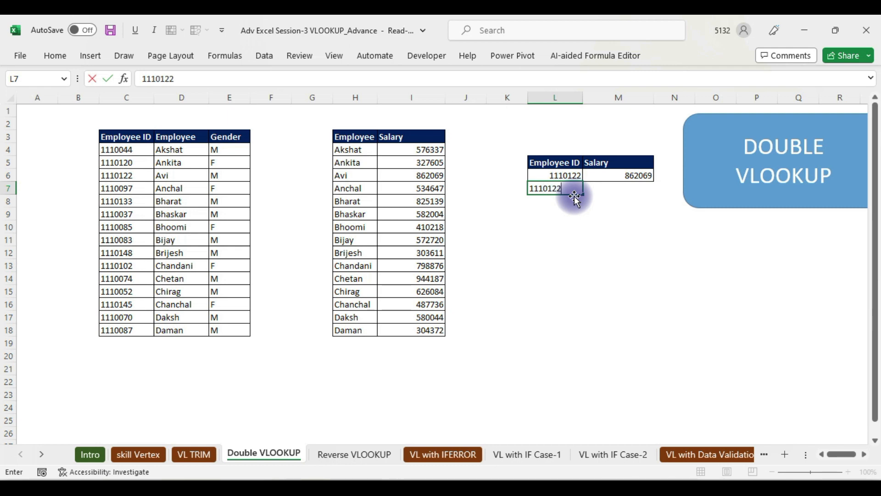
# Start a VLOOKUP in M7, open its Function Arguments dialog, and move the dialog clear of the lookup cells.
pyautogui.click(627, 188)
pyautogui.write('=')
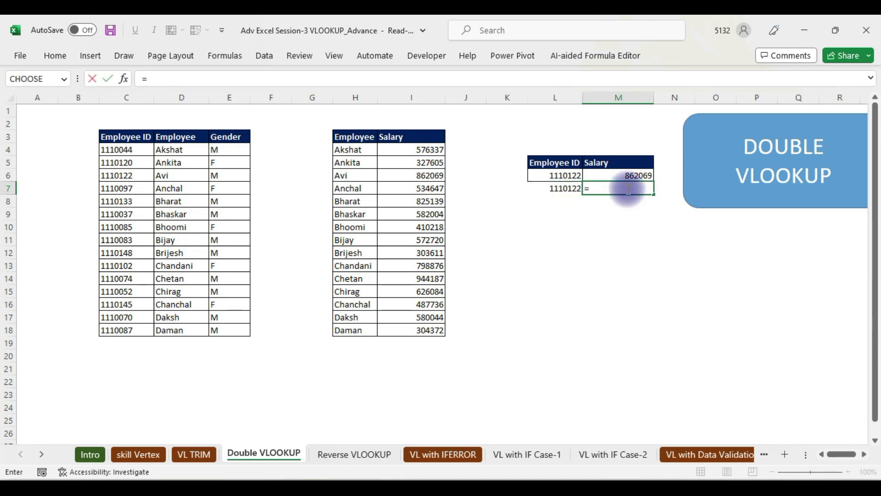
pyautogui.write('vl')
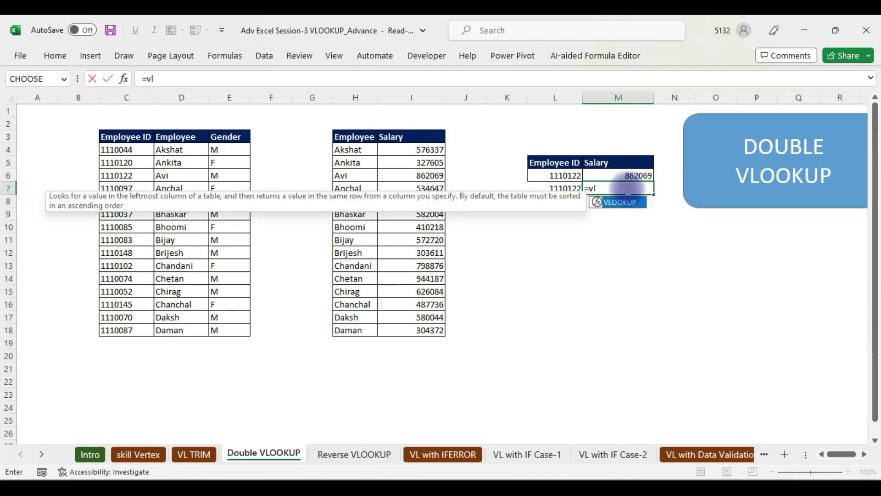
pyautogui.press('Tab')
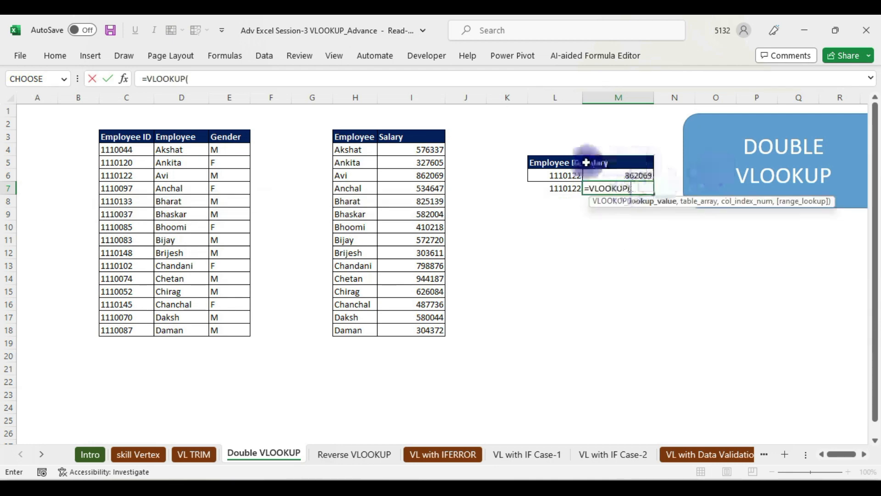
pyautogui.click(125, 79)
pyautogui.moveTo(345, 45); pyautogui.dragTo(401, 156)
pyautogui.moveTo(434, 225); pyautogui.dragTo(503, 249)
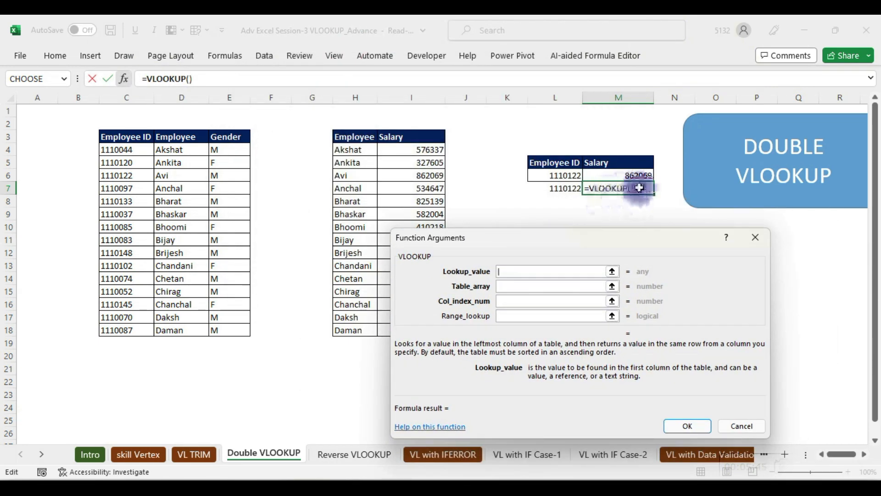
# Set Lookup_value to a nested name lookup on the second row's Employee ID: vlookup(L7,$C$3:$E$18,2,0).
pyautogui.write('vloo')
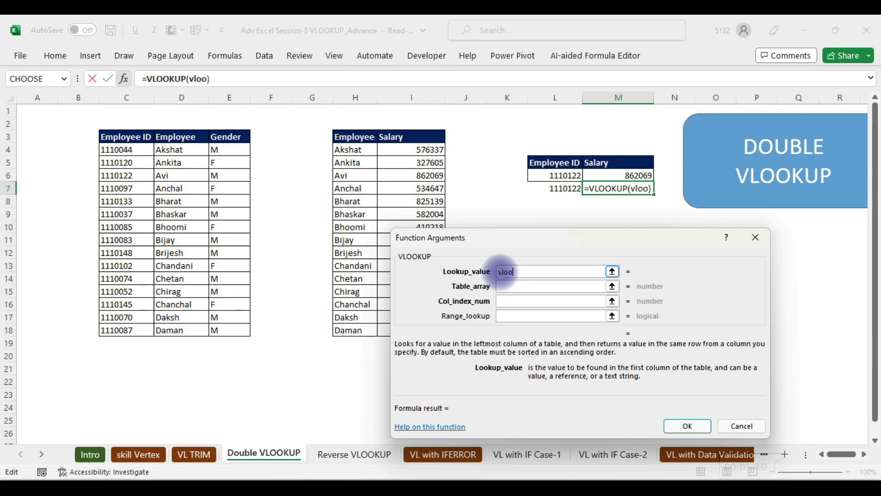
pyautogui.write('kup')
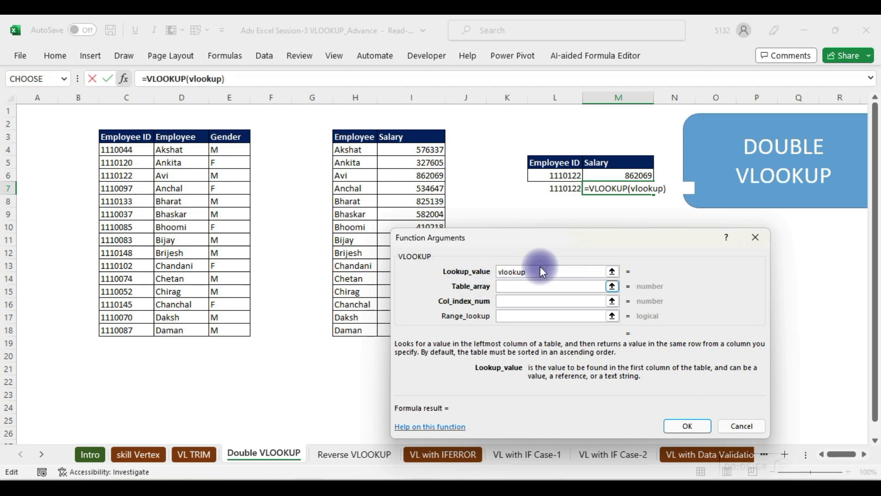
pyautogui.write('(')
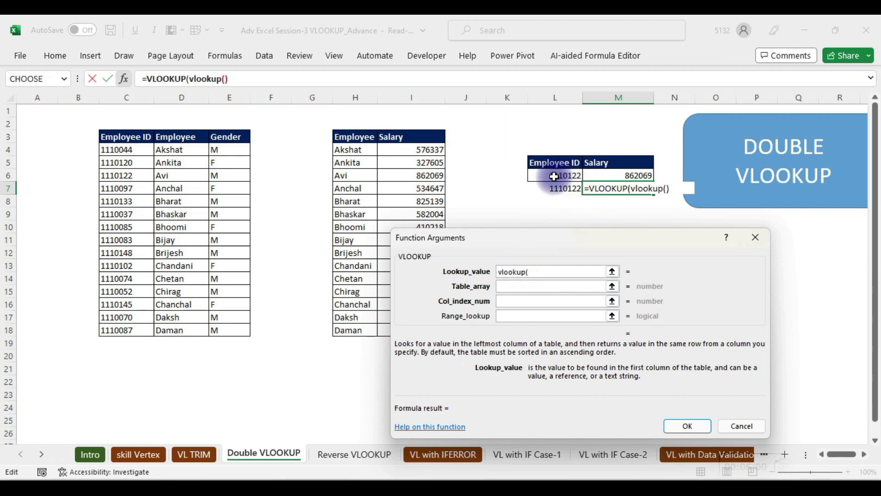
pyautogui.click(552, 187)
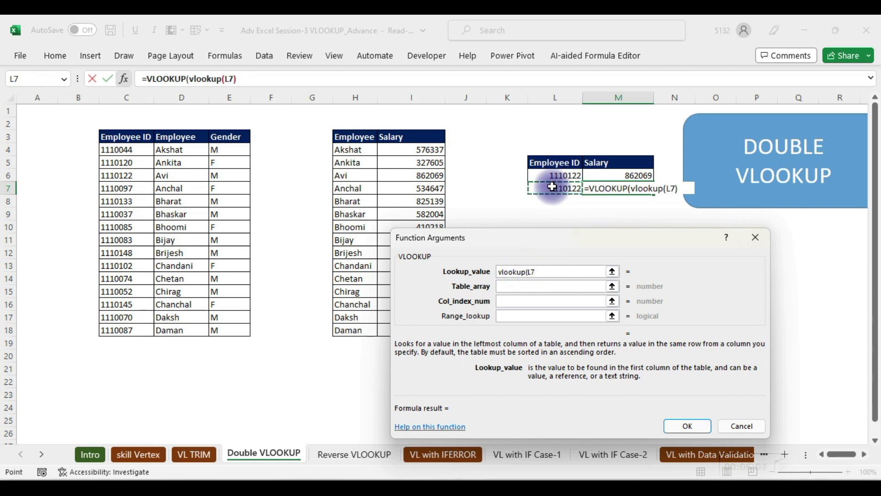
pyautogui.write(',')
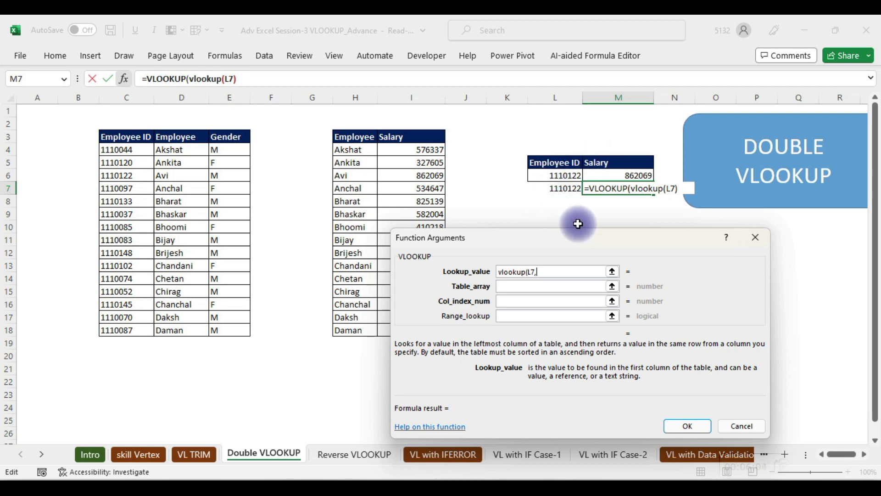
pyautogui.moveTo(109, 136); pyautogui.dragTo(238, 327)
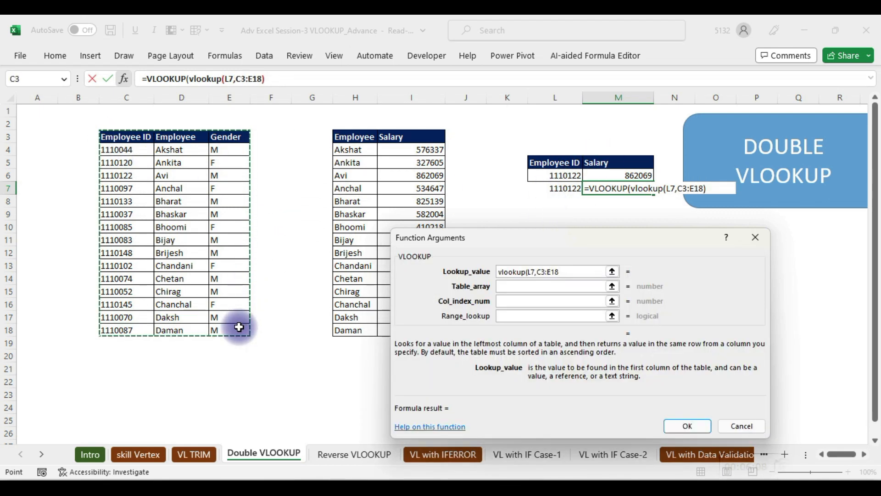
pyautogui.press('F4')
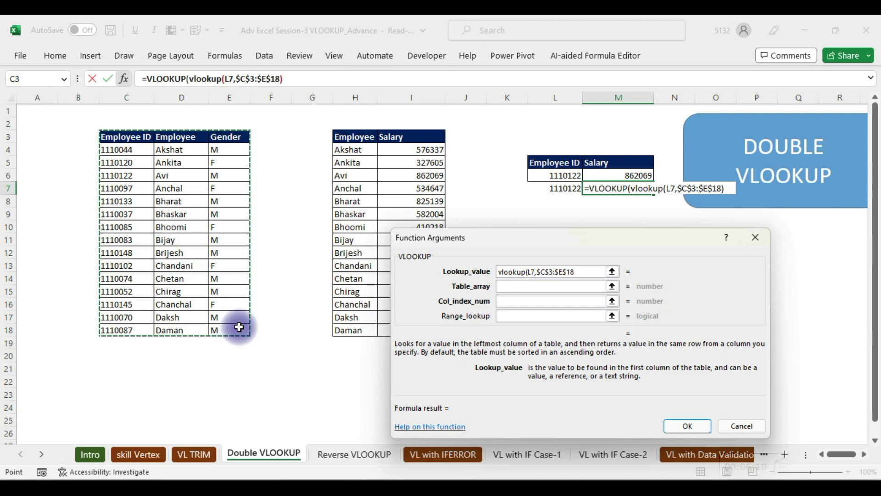
pyautogui.write(',')
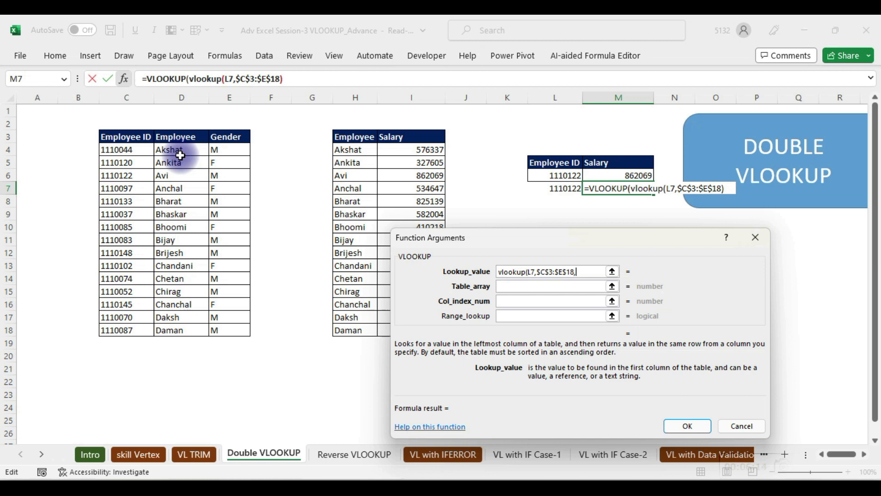
pyautogui.write('2,0')
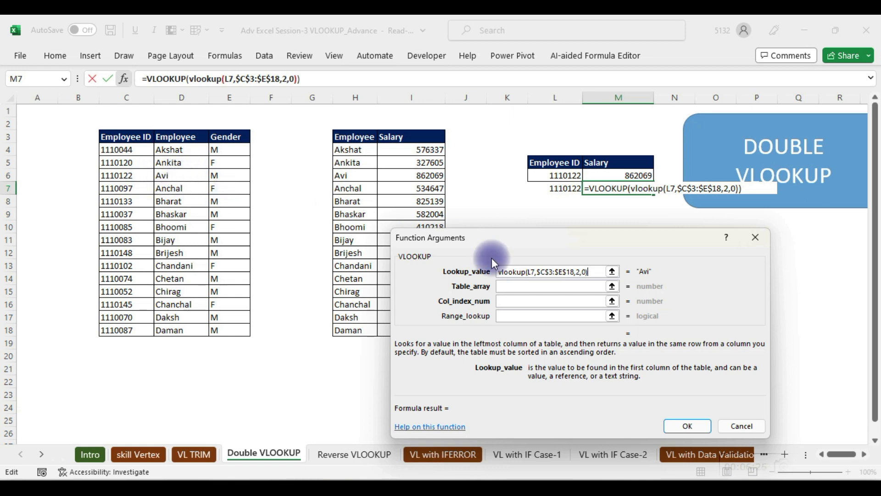
# Complete M7's outer VLOOKUP with Table_array $H$3:$I$18, Col_index_num 2 and Range_lookup 0, and accept the formula.
pyautogui.click(509, 288)
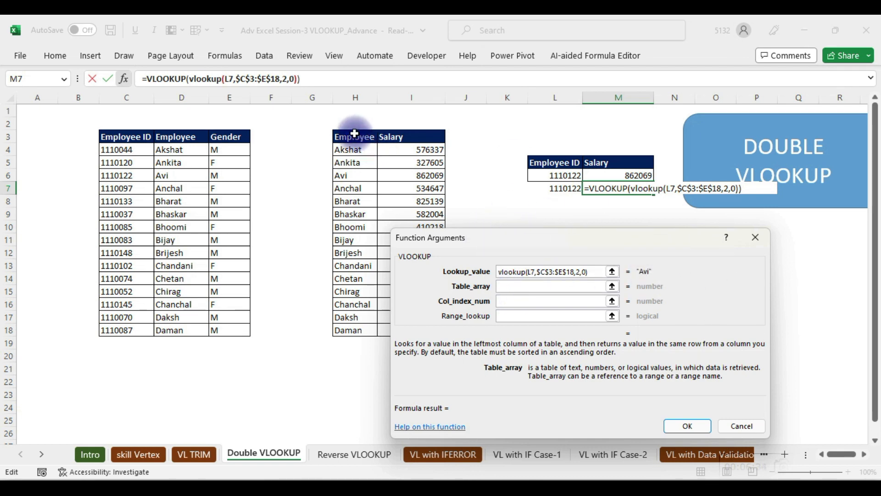
pyautogui.moveTo(346, 136); pyautogui.dragTo(400, 327)
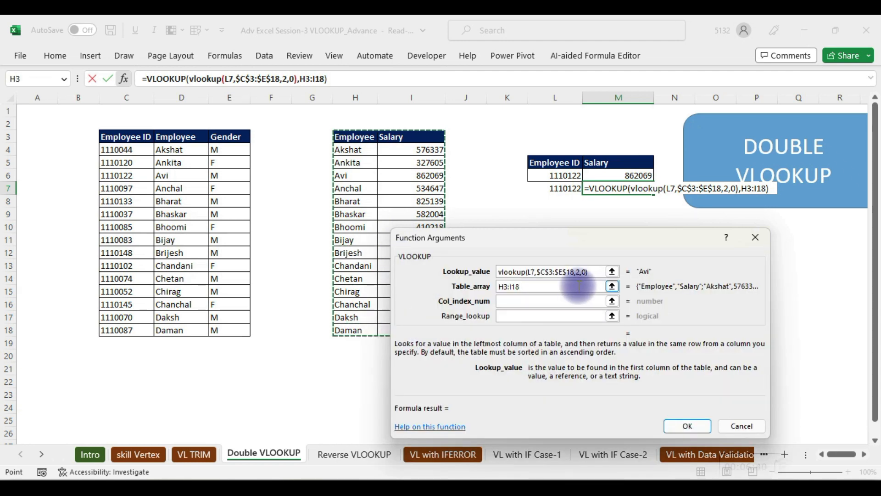
pyautogui.press('F4')
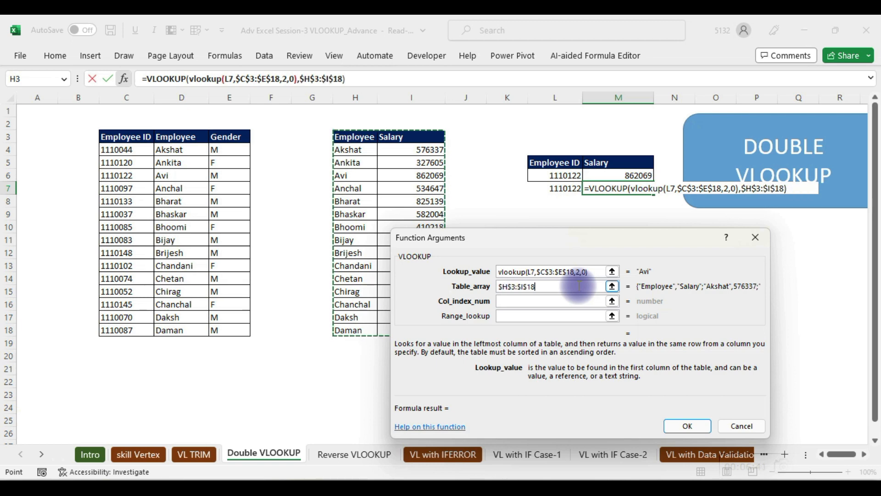
pyautogui.click(514, 301)
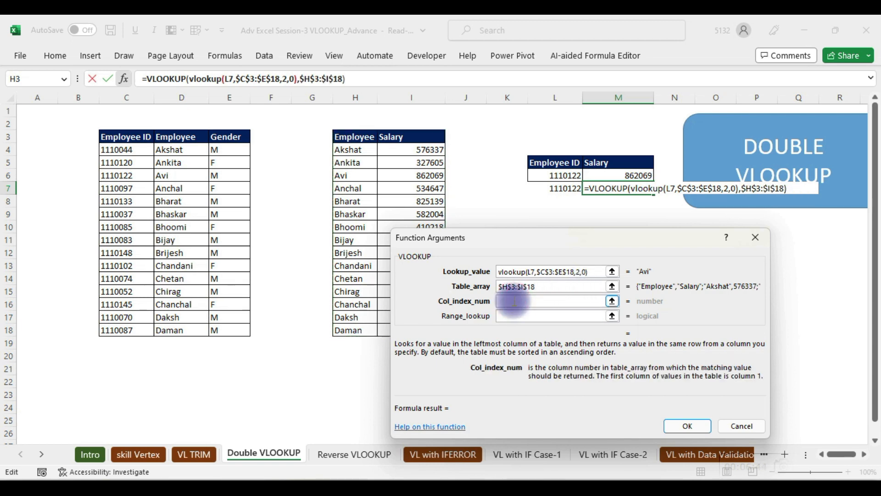
pyautogui.write('2')
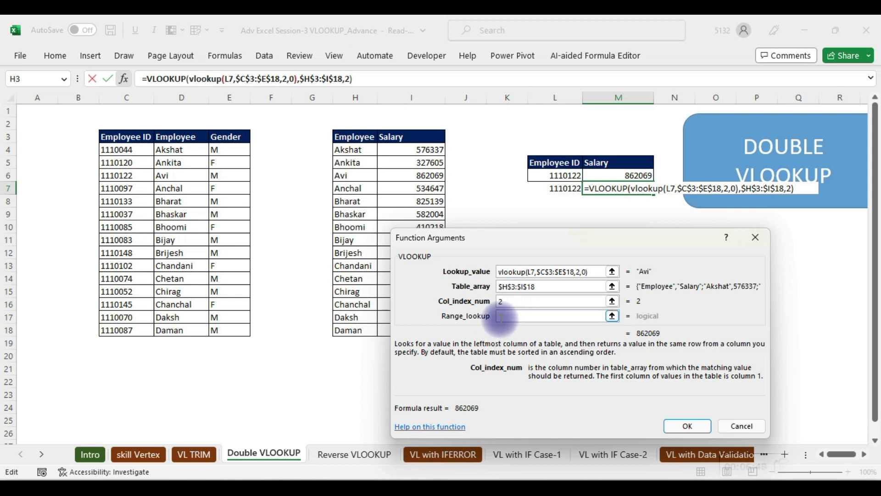
pyautogui.click(502, 317)
pyautogui.write('0')
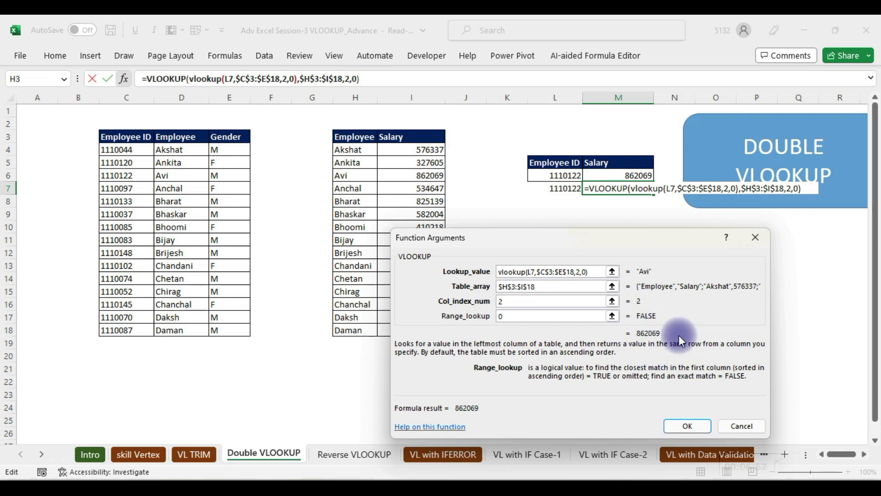
pyautogui.click(688, 426)
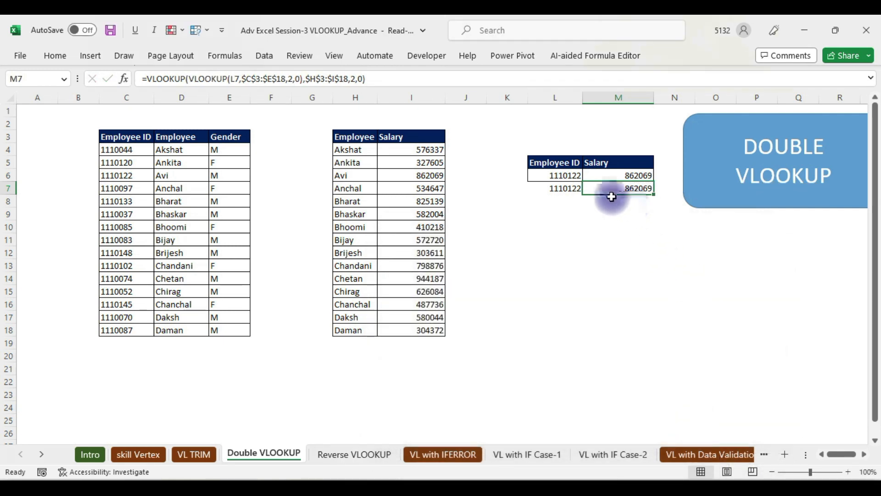
# Inspect the Employee ID in L7 and compare the double VLOOKUP formulas in M6 and M7.
pyautogui.click(569, 188)
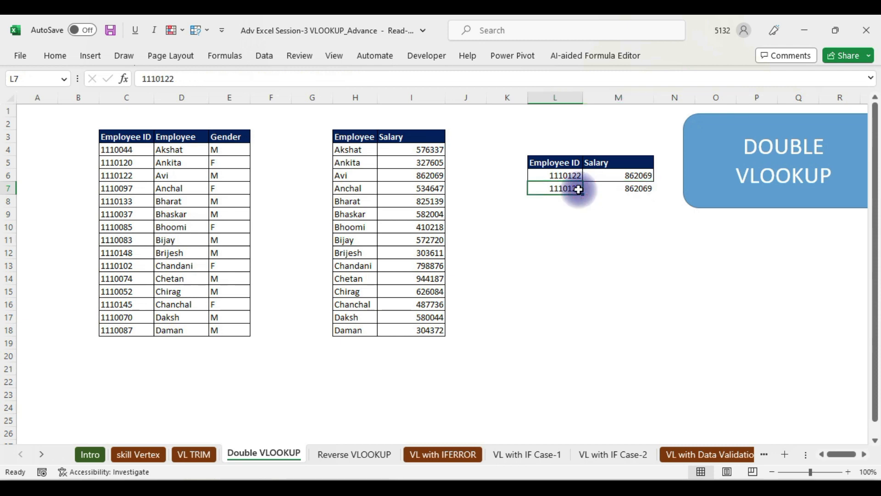
pyautogui.click(623, 173)
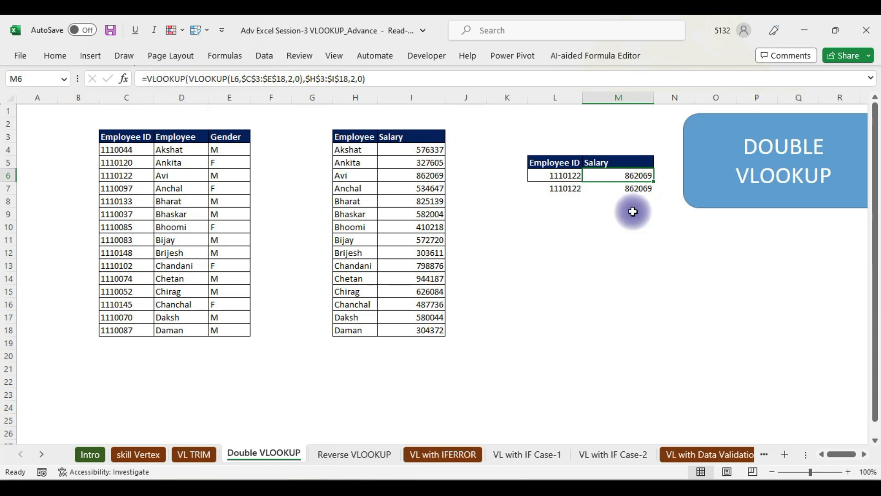
pyautogui.click(634, 189)
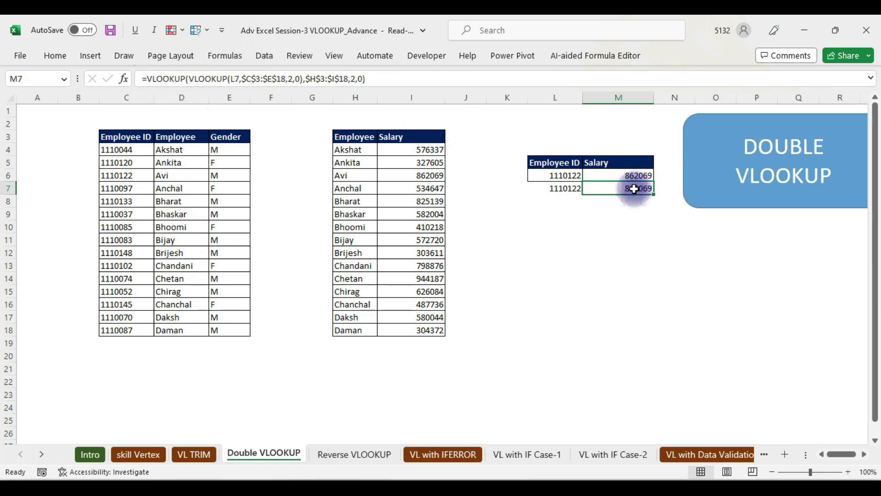